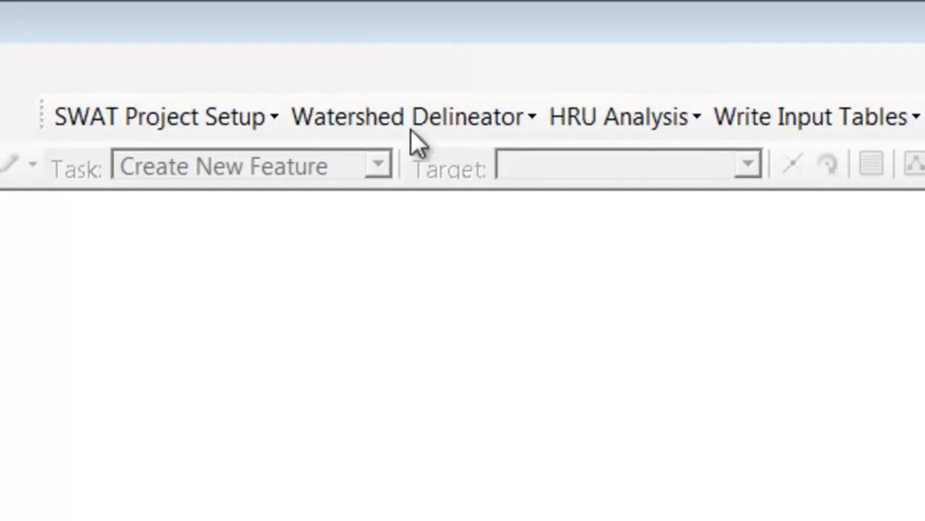
Start Automatic Watershed Delineation and load the sl_ned_utm raster from disk as the DEM.
click(426, 115)
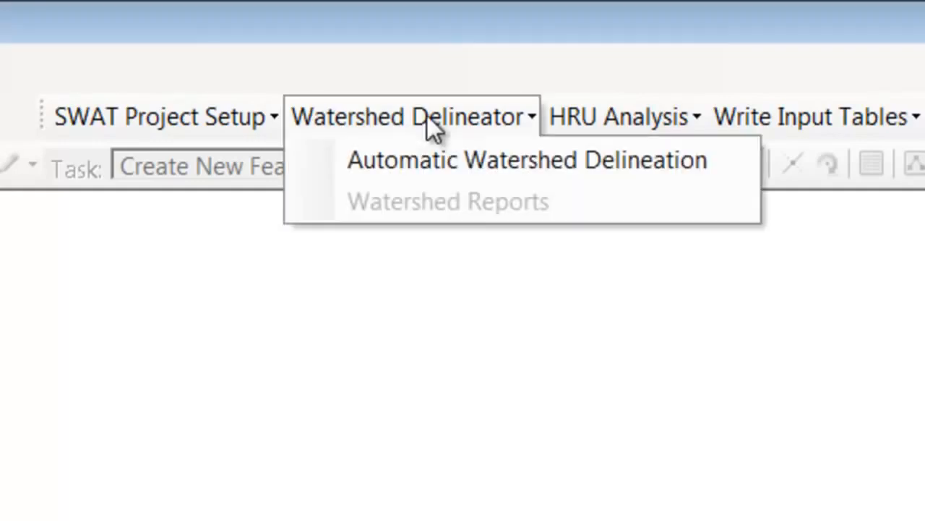
click(417, 158)
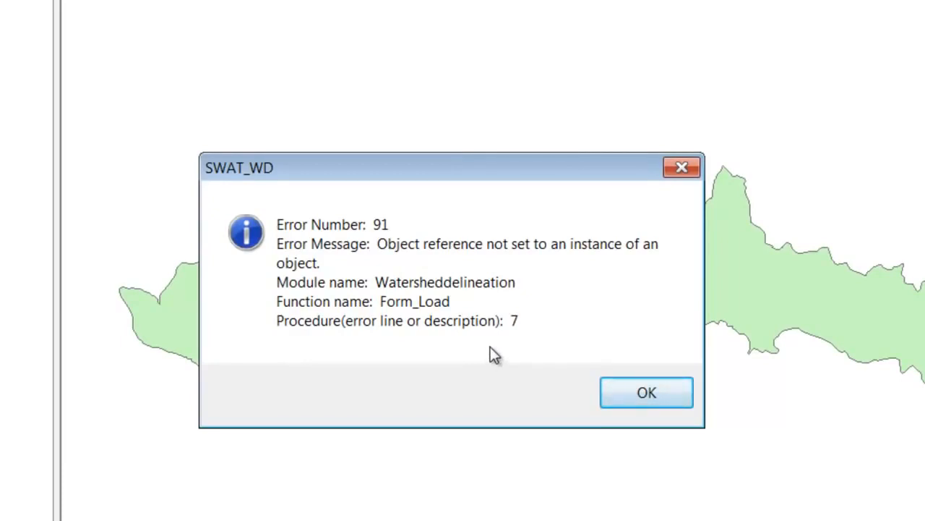
click(643, 393)
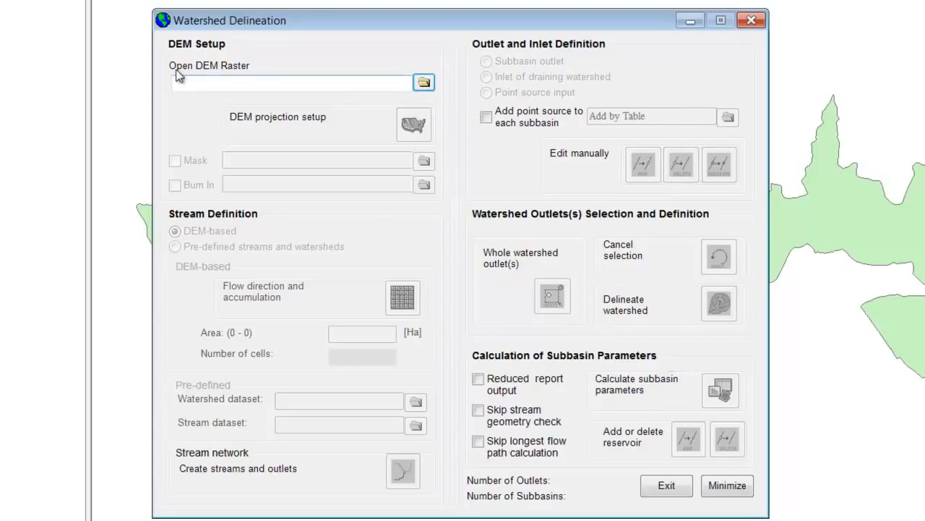
click(424, 82)
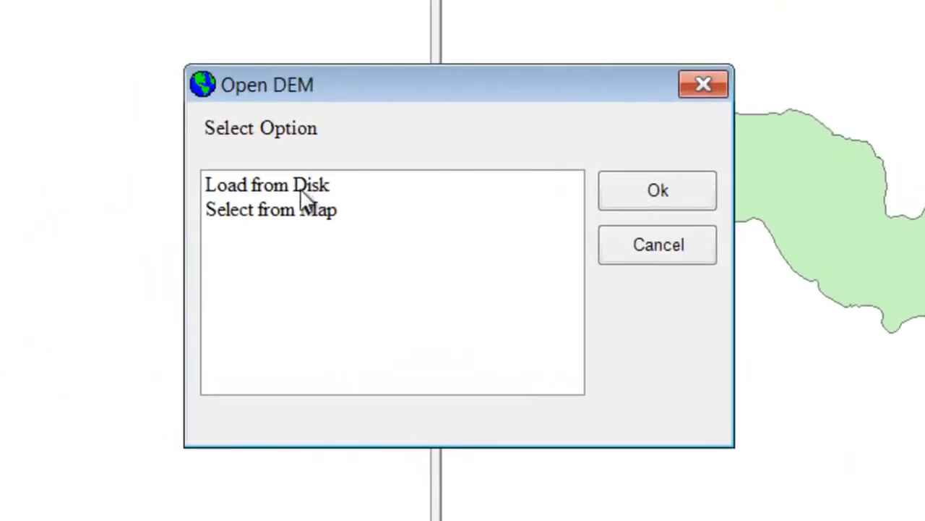
click(298, 186)
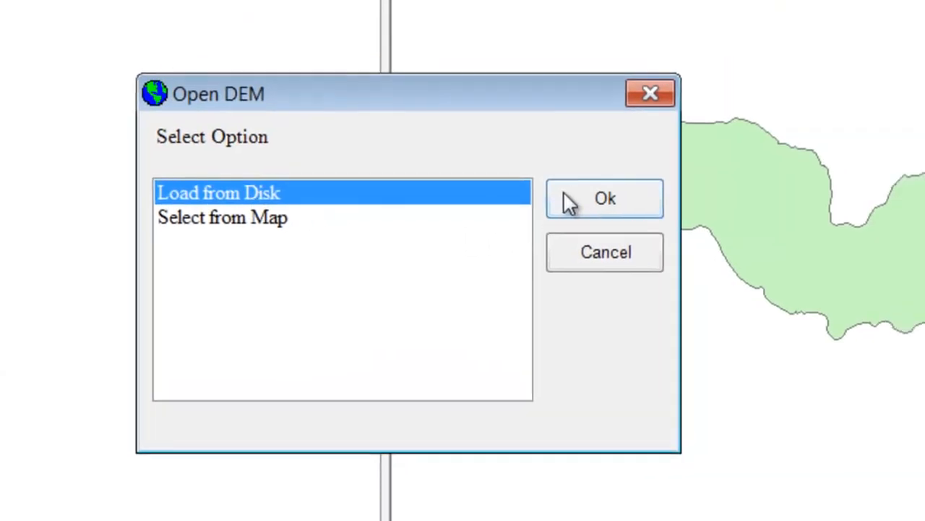
click(569, 200)
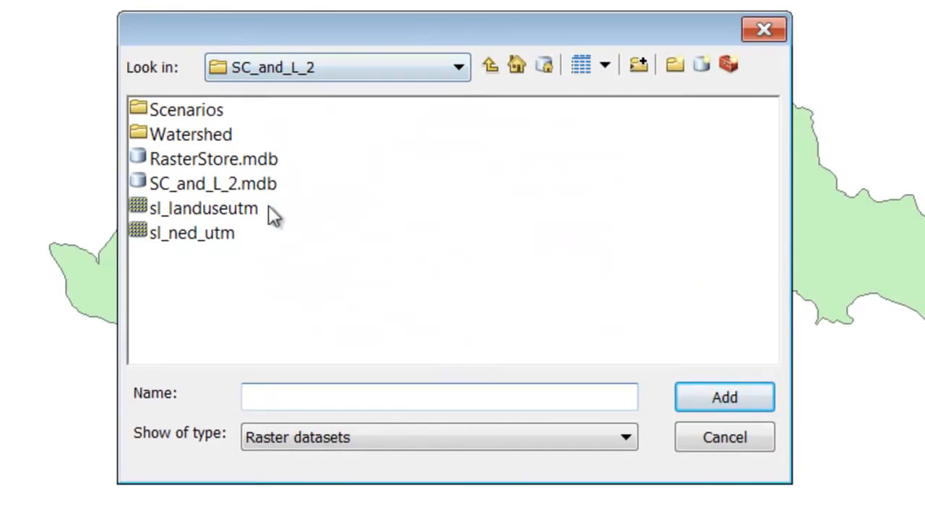
click(201, 238)
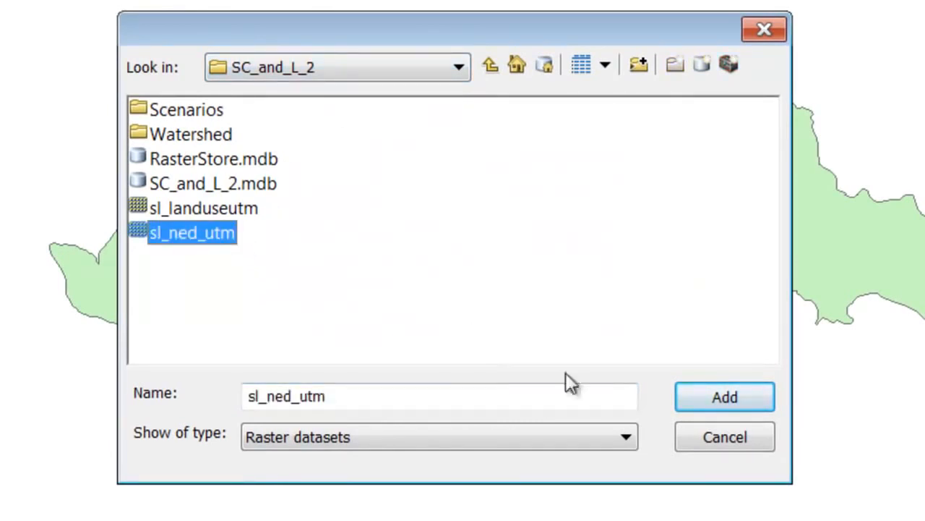
click(727, 397)
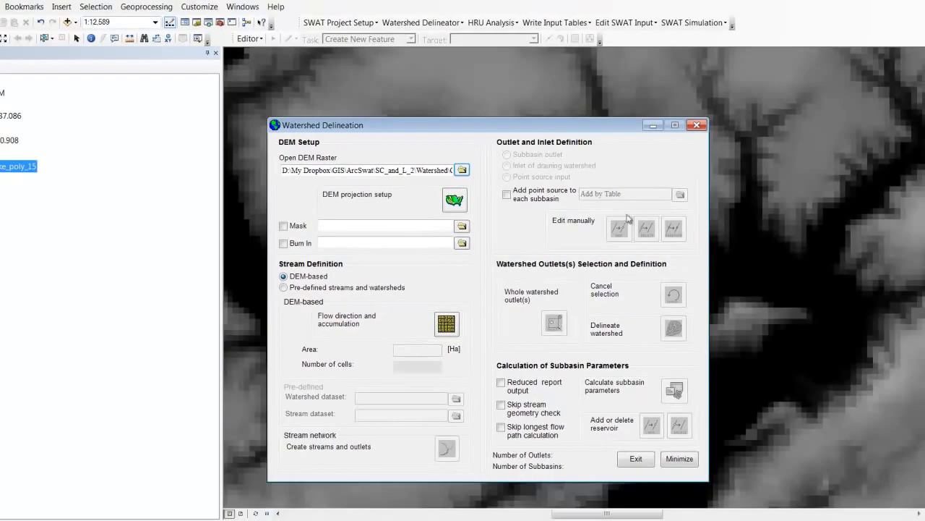
Place the lake polygon layer above the DEM in the layer order and zoom the map to the DEM's full extent.
click(653, 125)
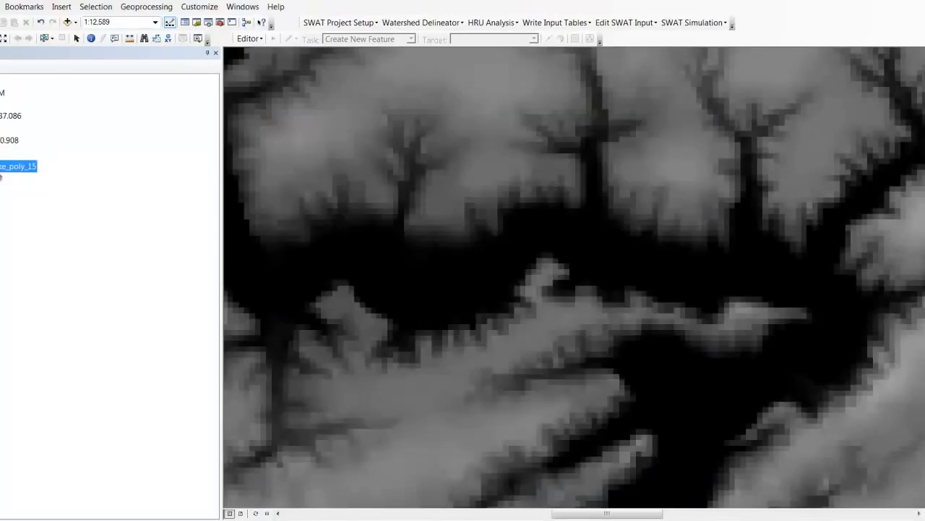
drag(2, 170, 3, 94)
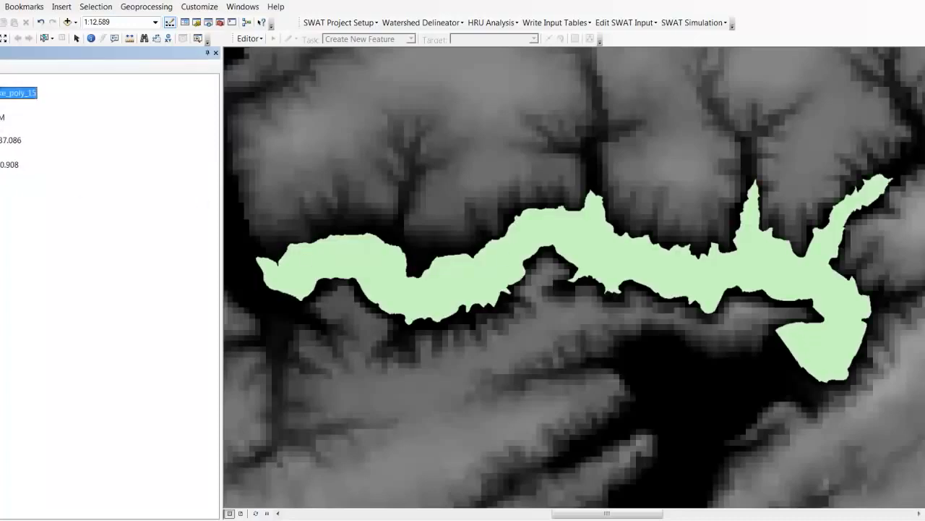
right_click(3, 117)
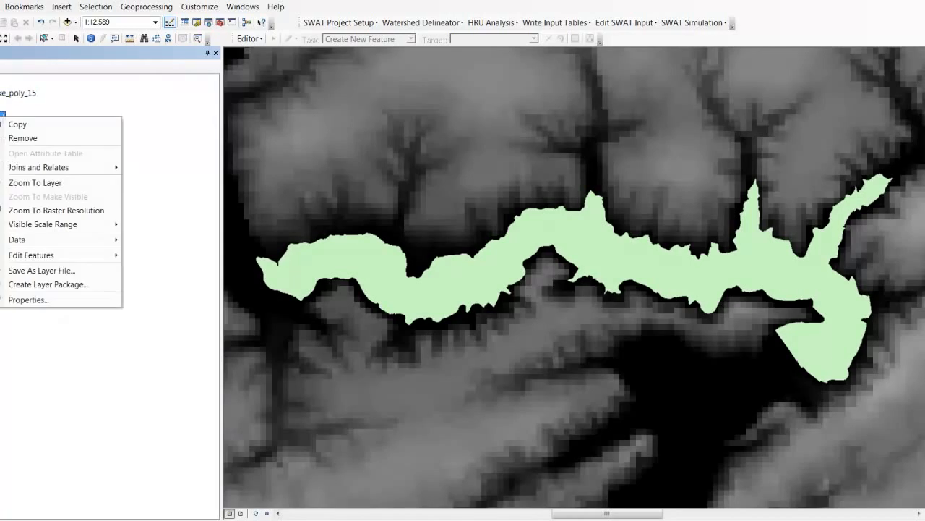
click(52, 182)
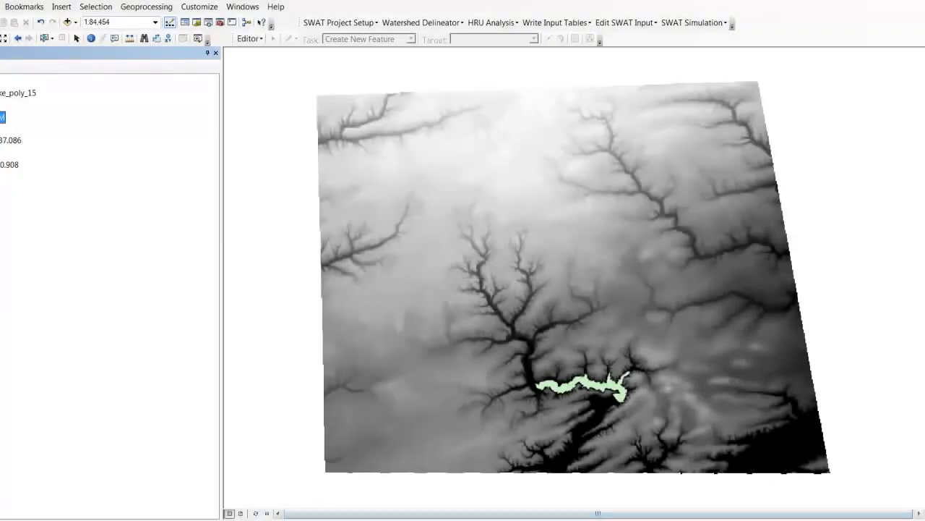
Set the DEM's Z unit to meter in the DEM projection setup of the Watershed Delineation dialog.
mouse_move(320, 519)
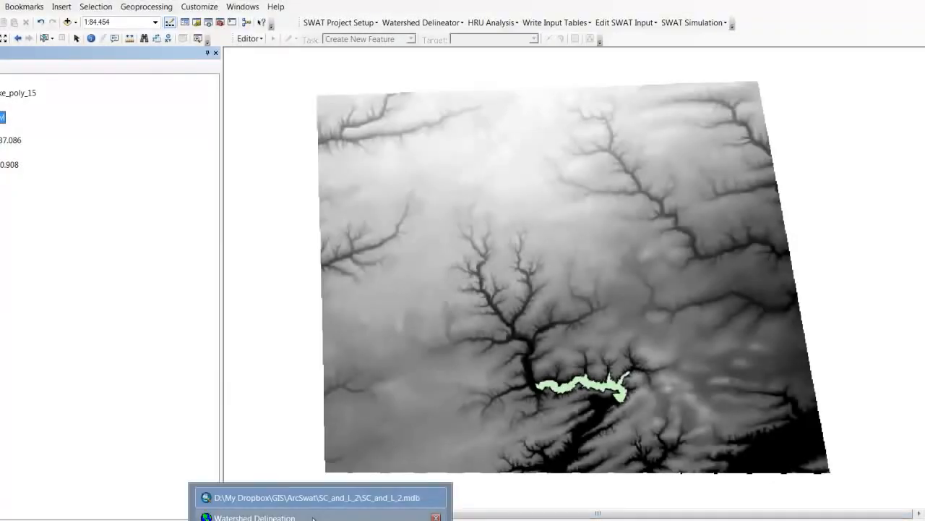
click(254, 516)
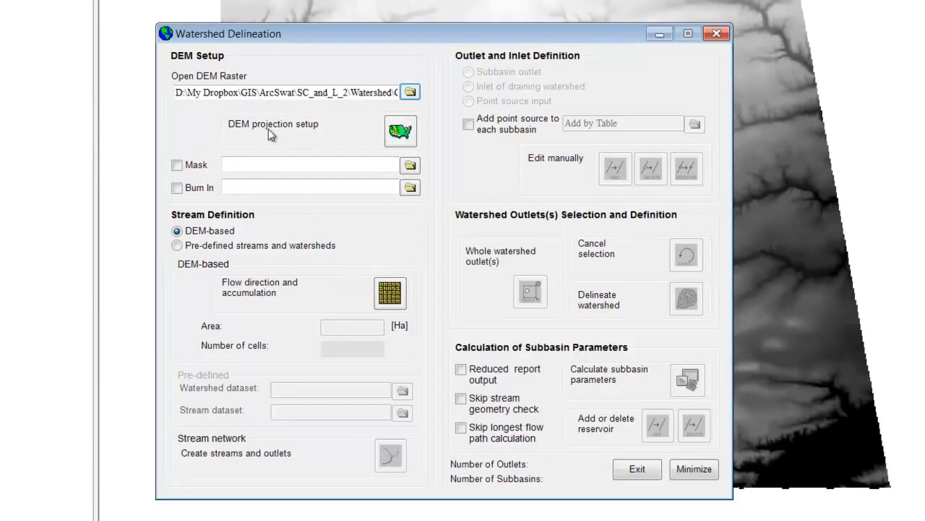
click(398, 133)
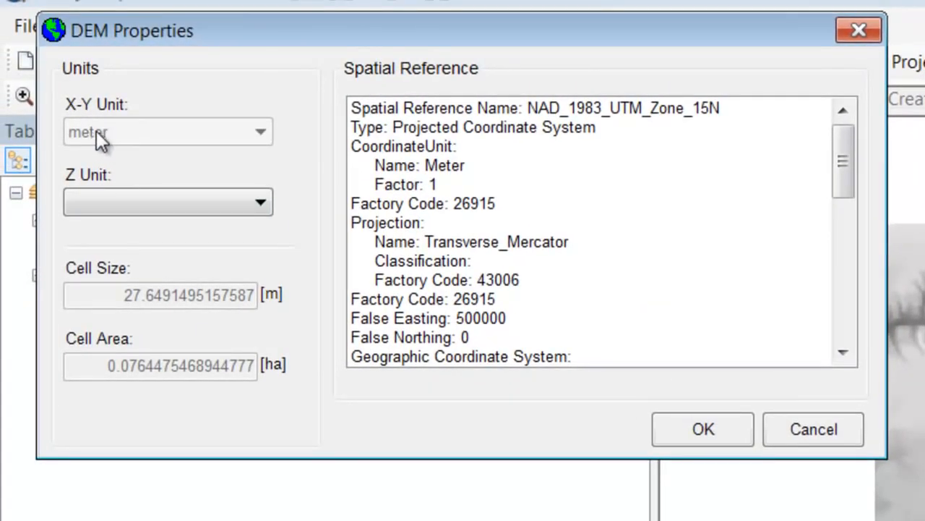
click(173, 206)
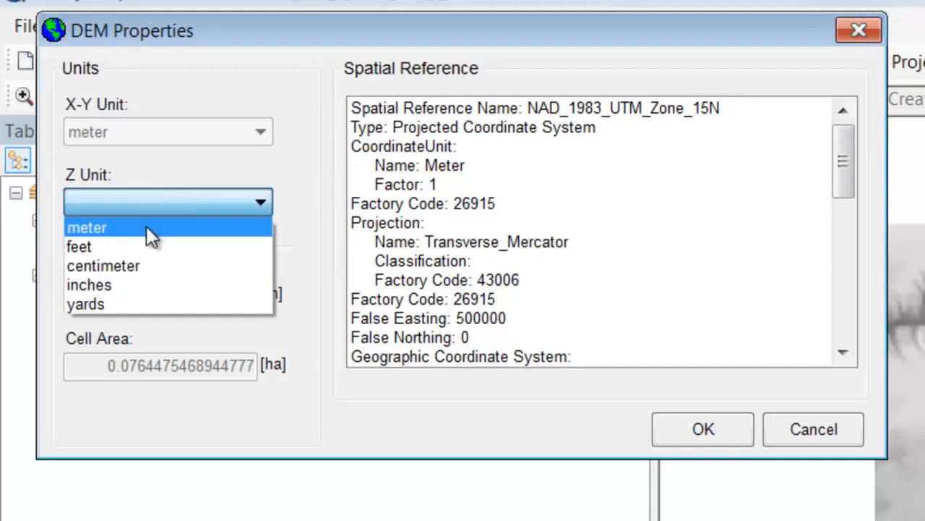
click(146, 227)
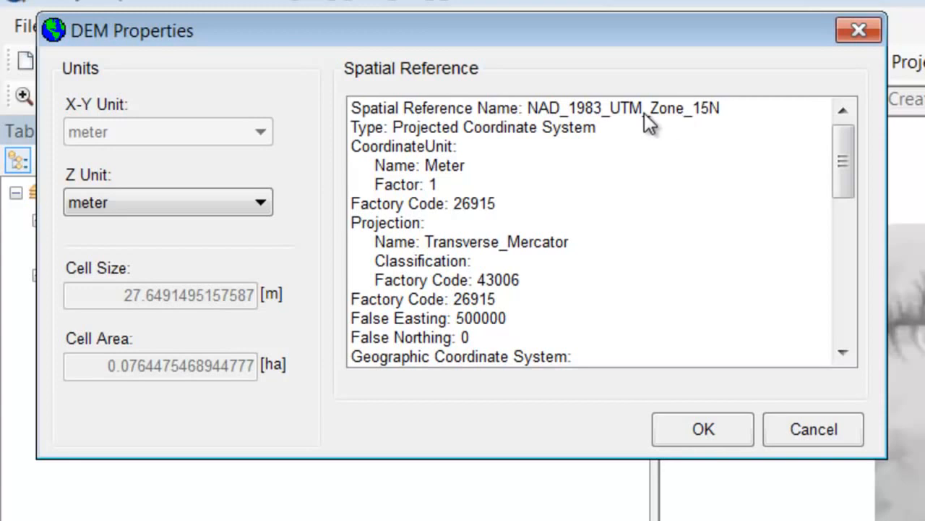
click(705, 434)
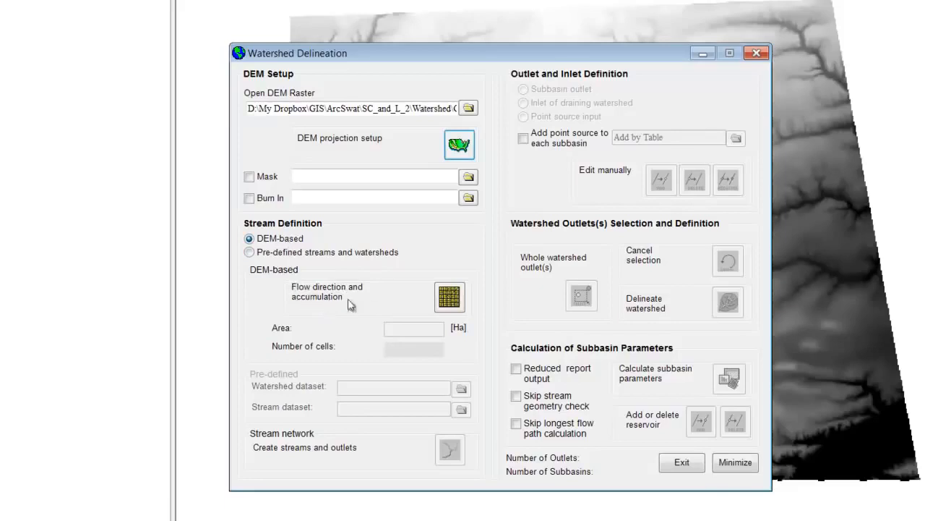
Calculate flow direction and accumulation from the DEM, and create the stream network and outlets with the default area threshold.
click(449, 299)
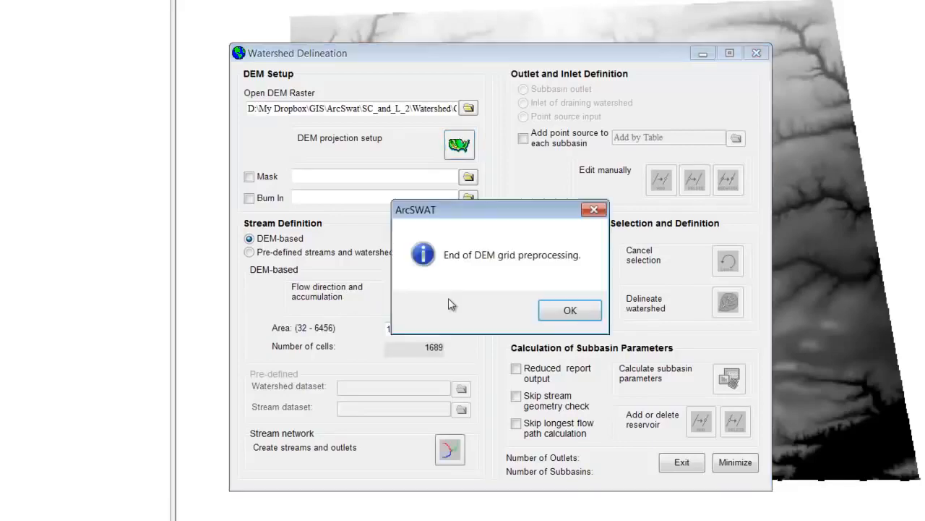
click(562, 312)
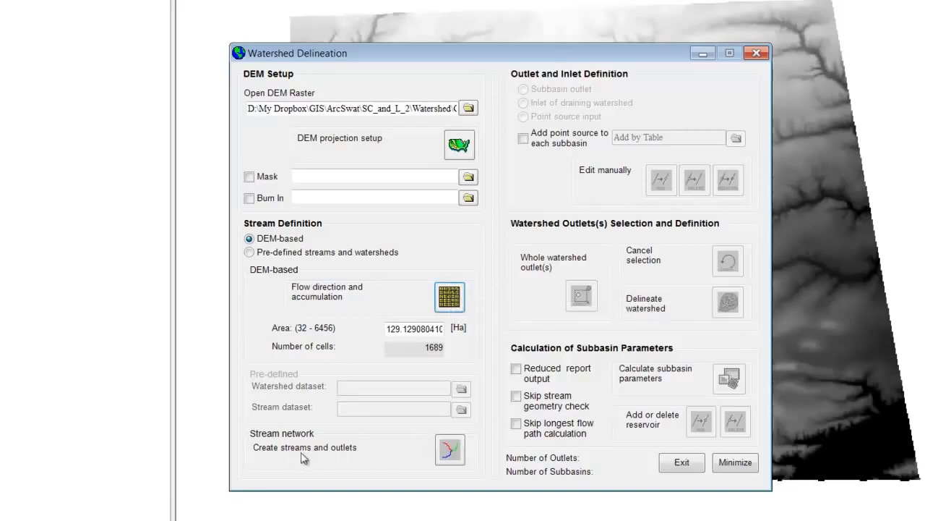
click(446, 461)
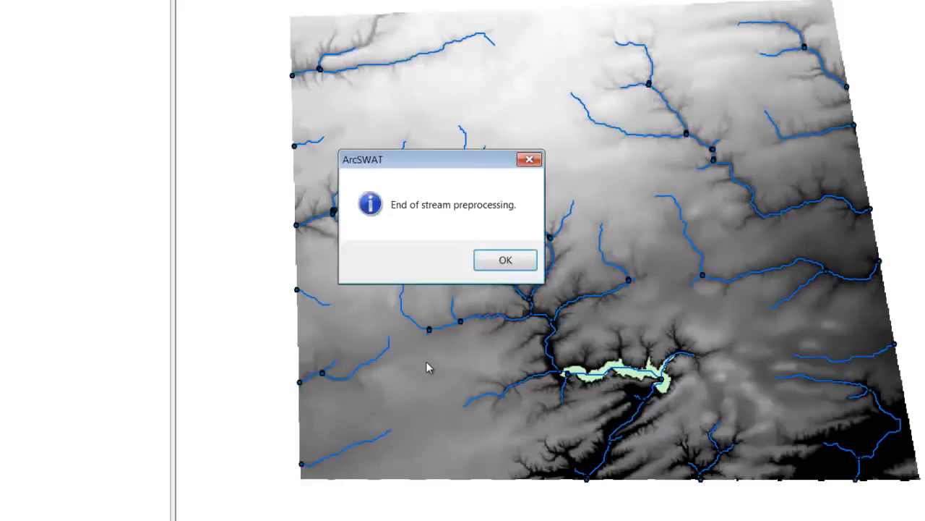
click(505, 262)
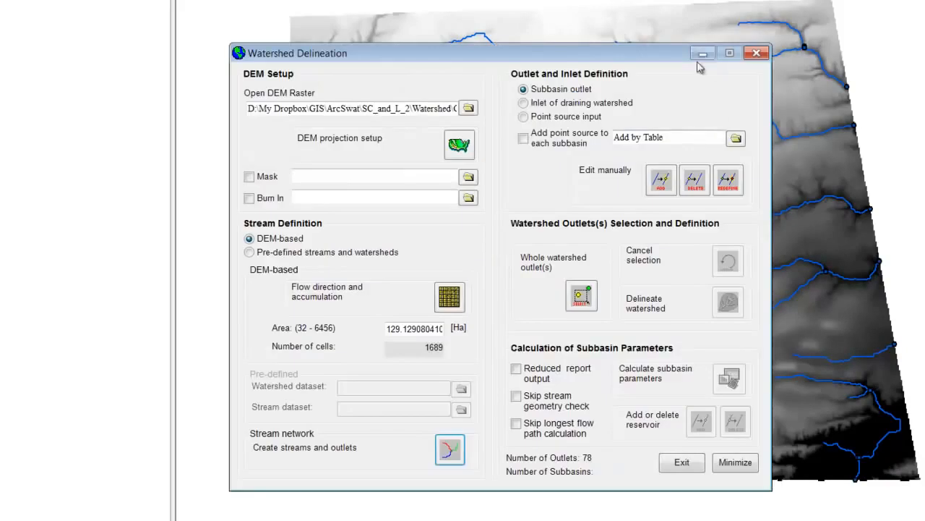
Examine the outlet points at the stream junctions and where the streams enter the western end of the lake.
click(703, 55)
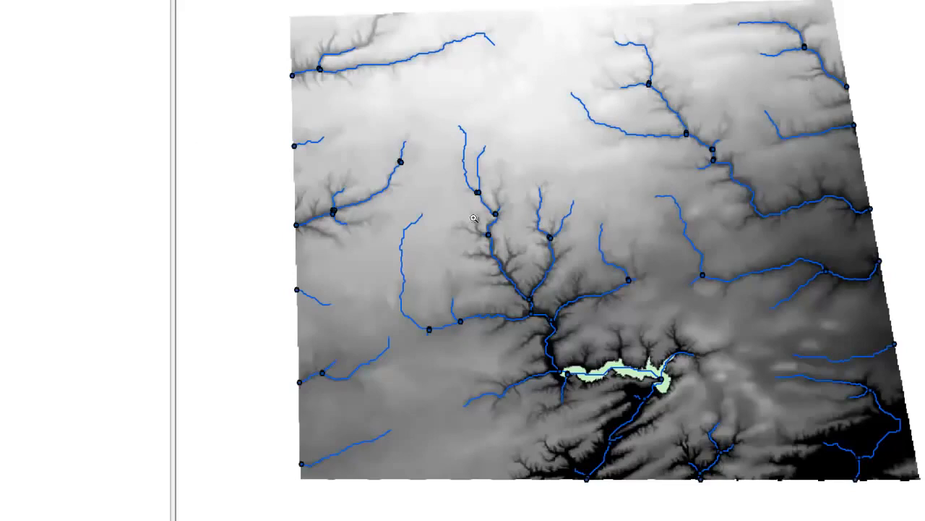
drag(483, 210, 508, 227)
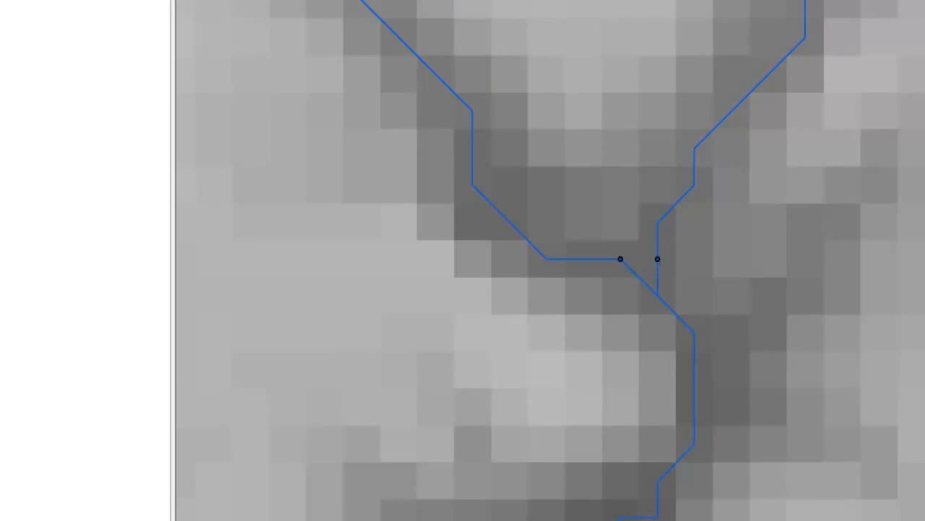
key(ctrl+shift+f)
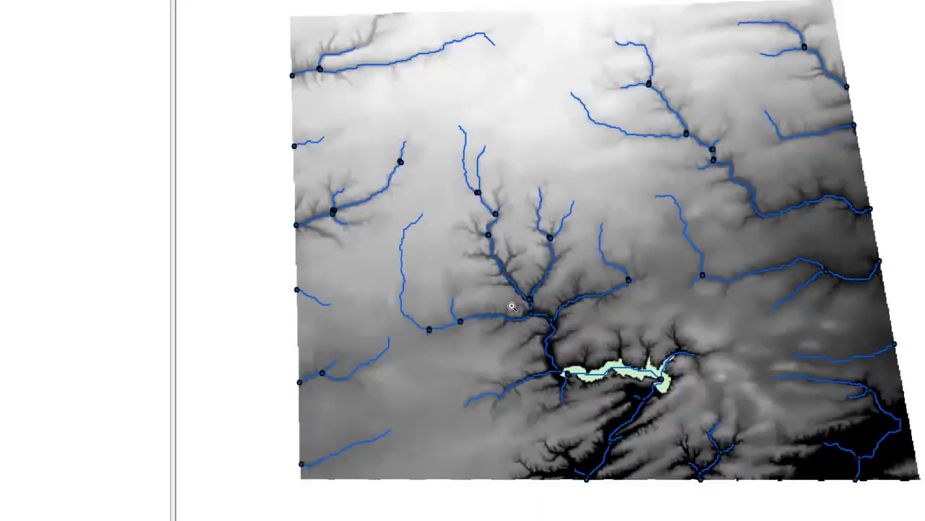
drag(521, 295, 541, 310)
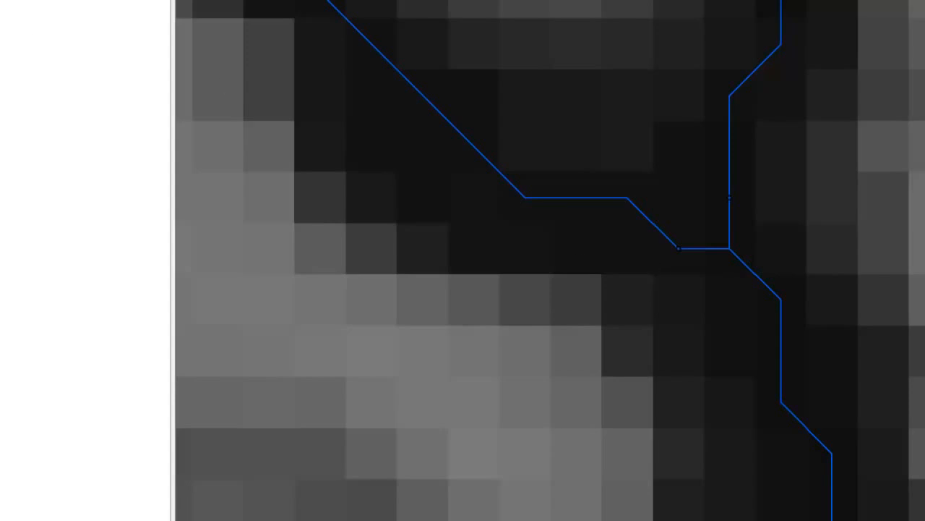
key(ctrl+shift+f)
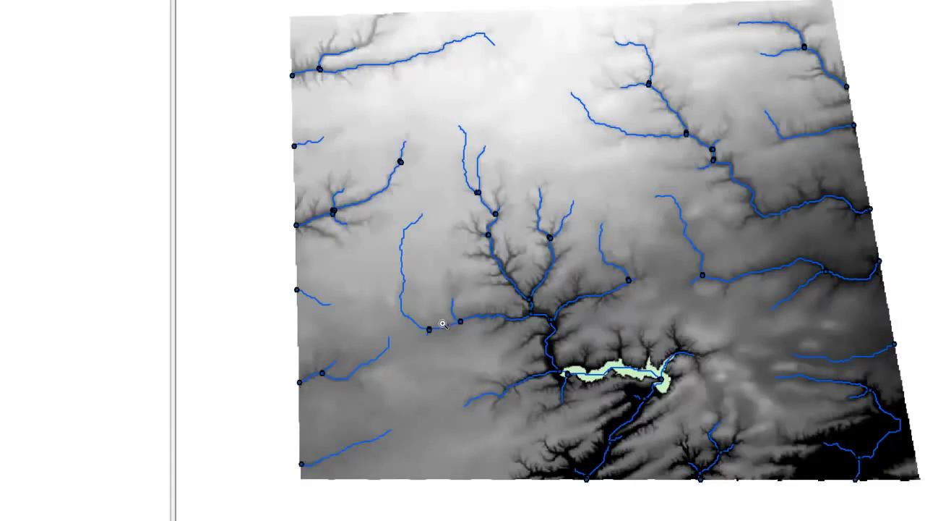
drag(463, 325, 471, 331)
drag(559, 368, 576, 382)
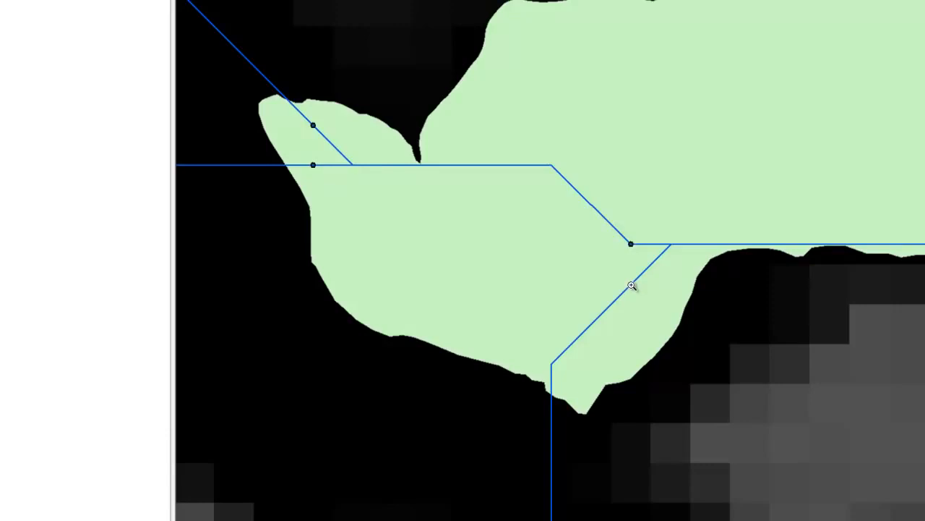
click(629, 285)
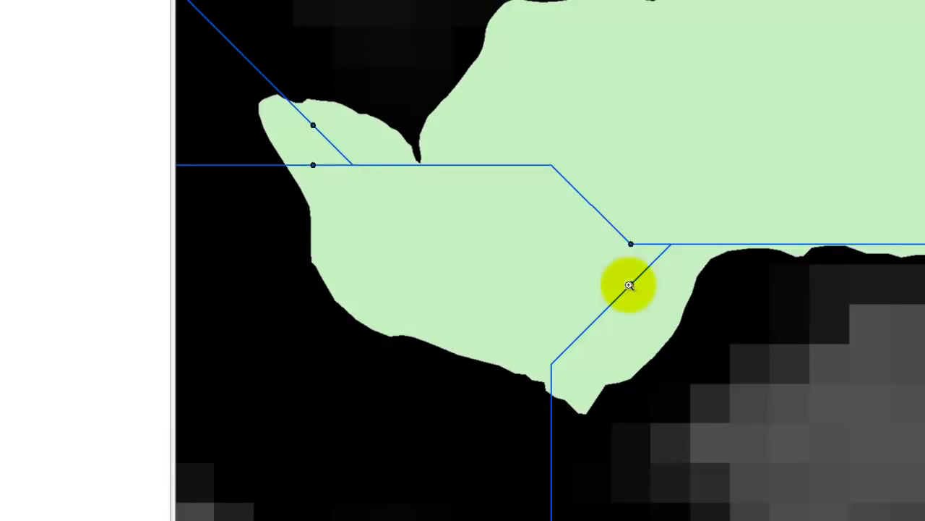
click(630, 284)
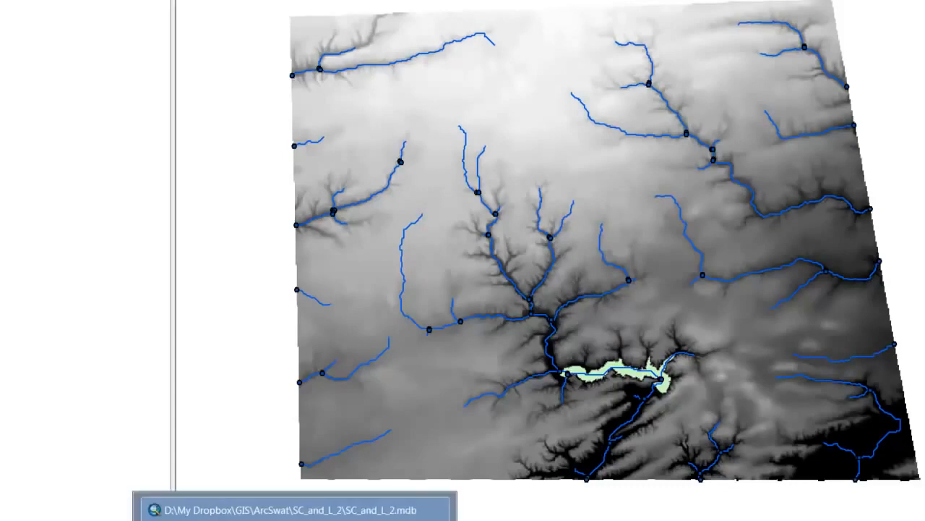
Add a subbasin outlet manually on the lake's main stream, just downstream of the southern tributary junction at the western end, and save the edits.
click(296, 509)
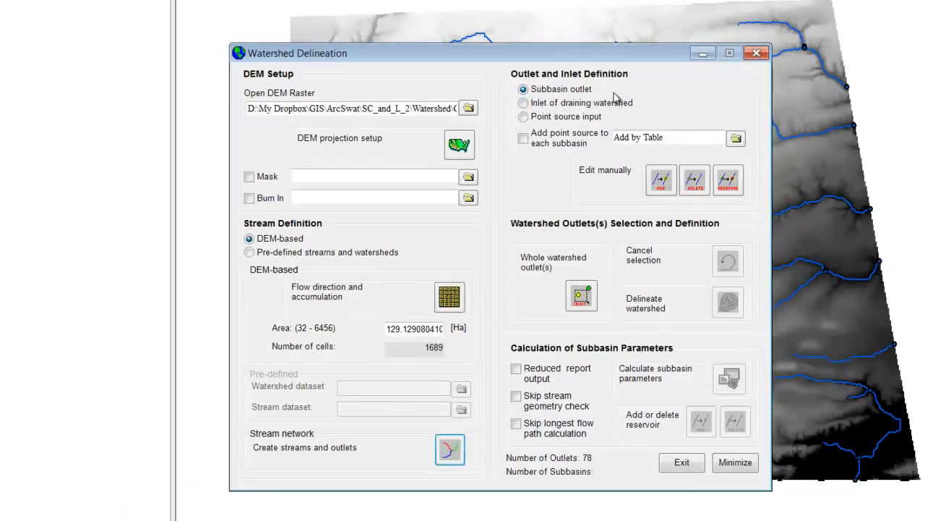
drag(614, 55, 662, 242)
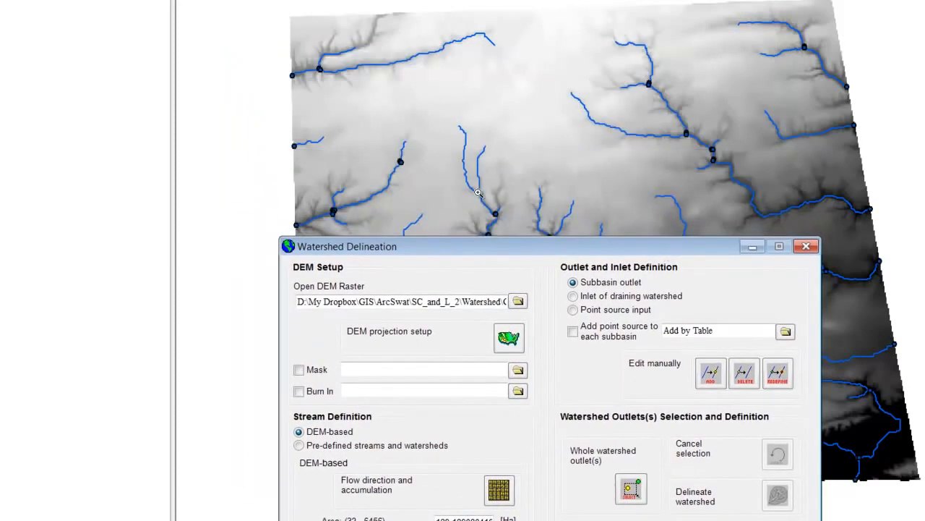
drag(551, 239, 542, 27)
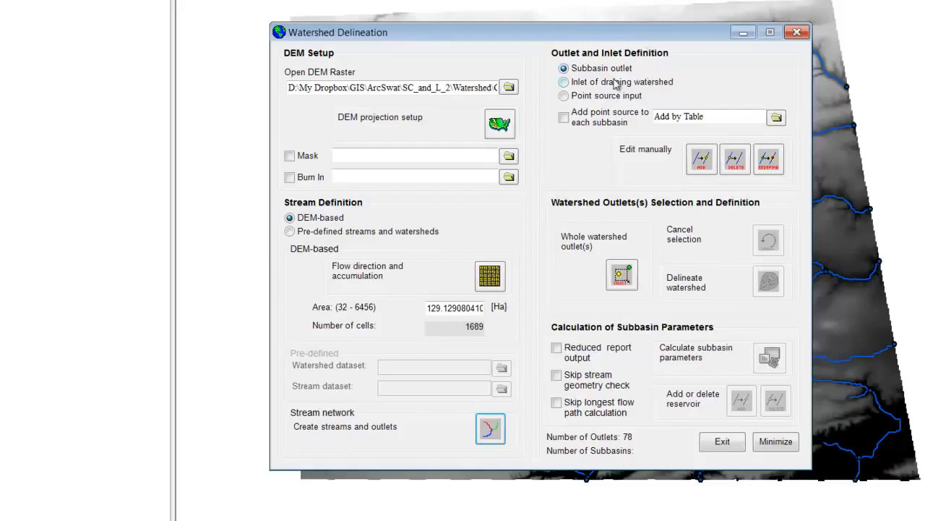
click(701, 159)
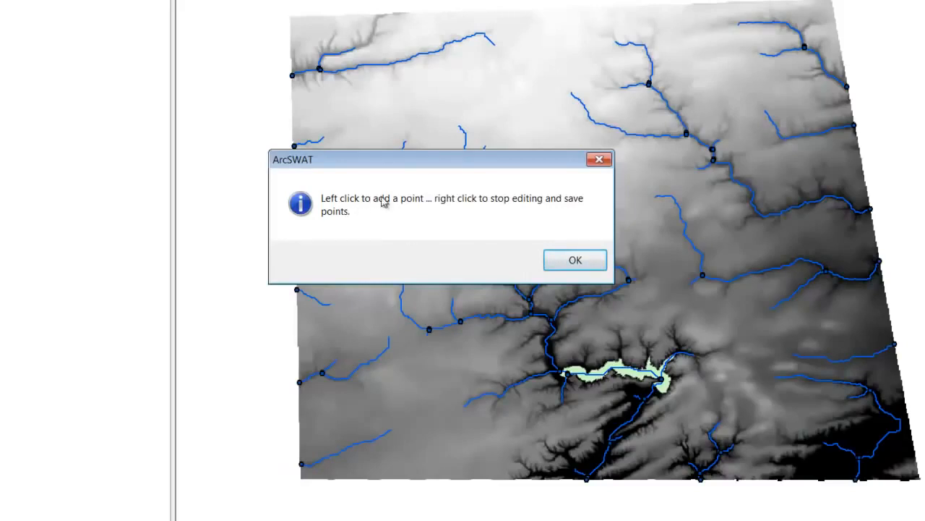
click(562, 262)
click(180, 94)
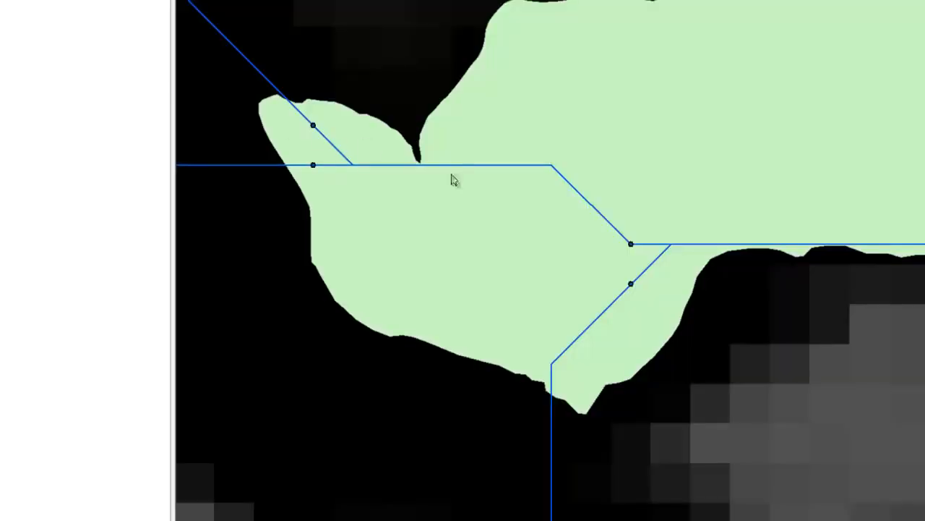
click(692, 244)
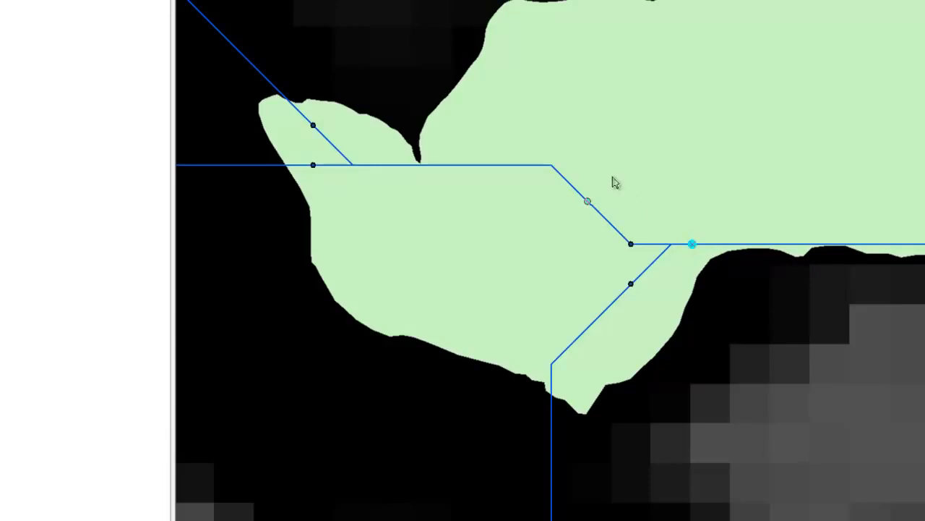
right_click(658, 190)
click(696, 212)
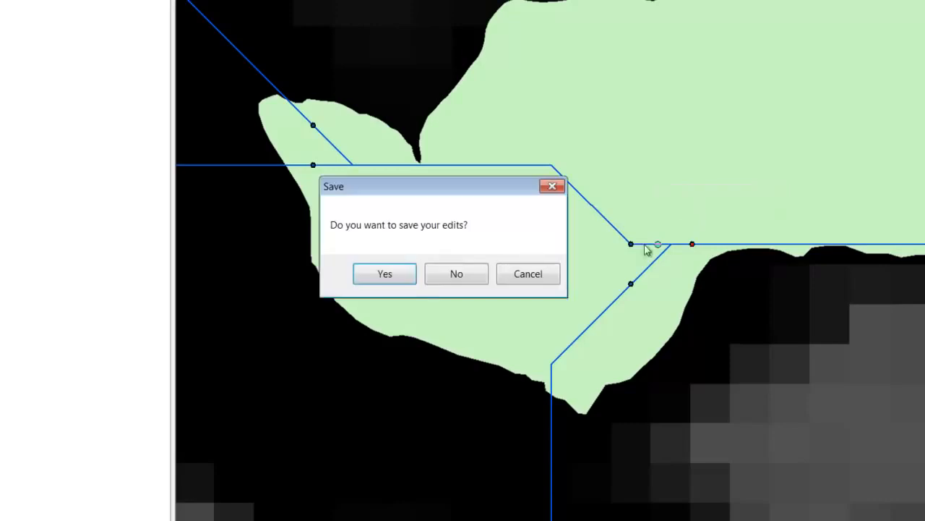
click(390, 276)
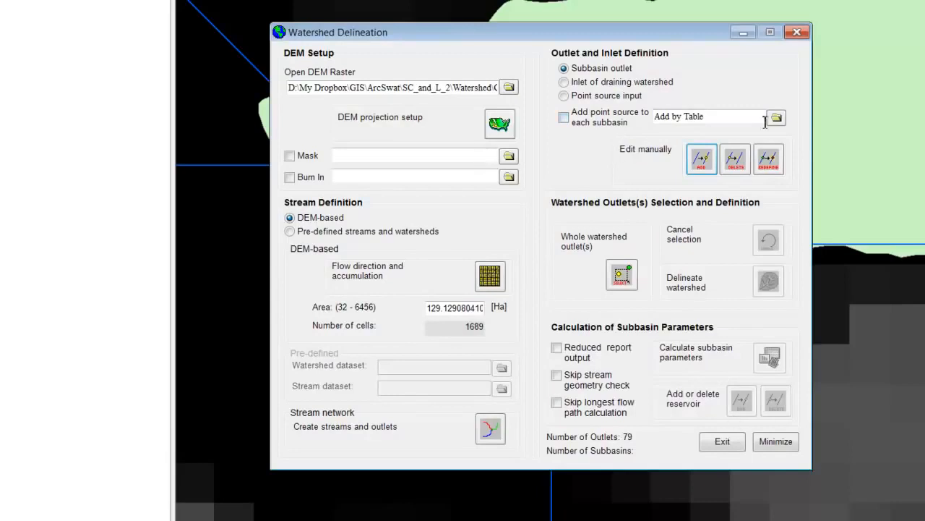
Select the manually added outlet at the lake's western end as the whole watershed outlet.
click(742, 33)
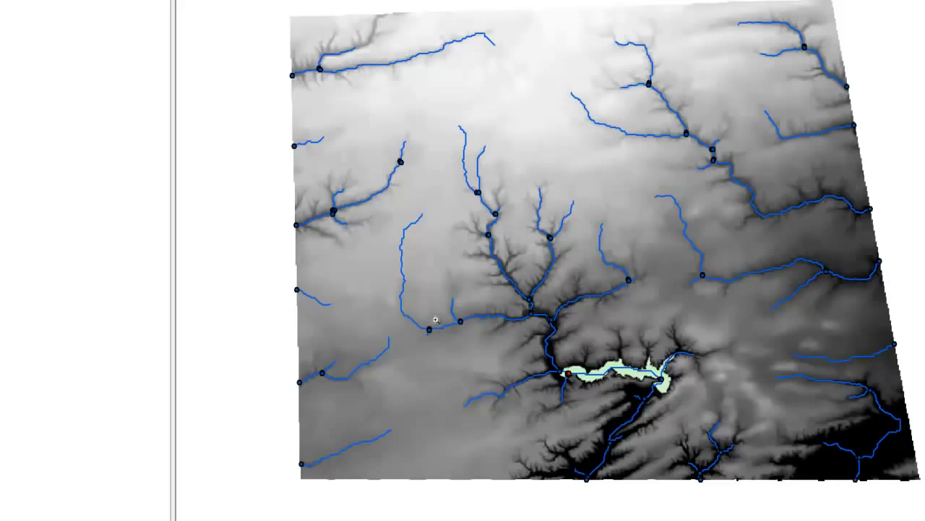
drag(482, 255, 521, 291)
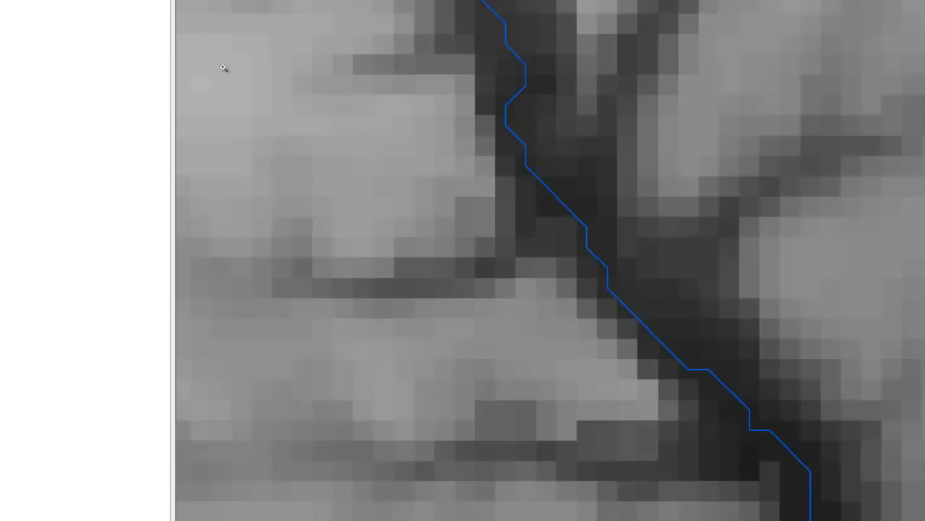
click(94, 54)
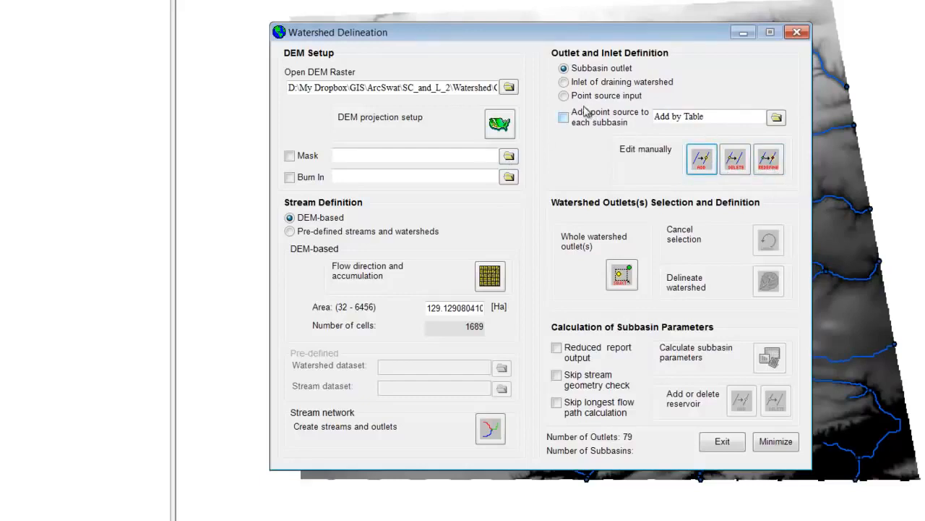
click(622, 276)
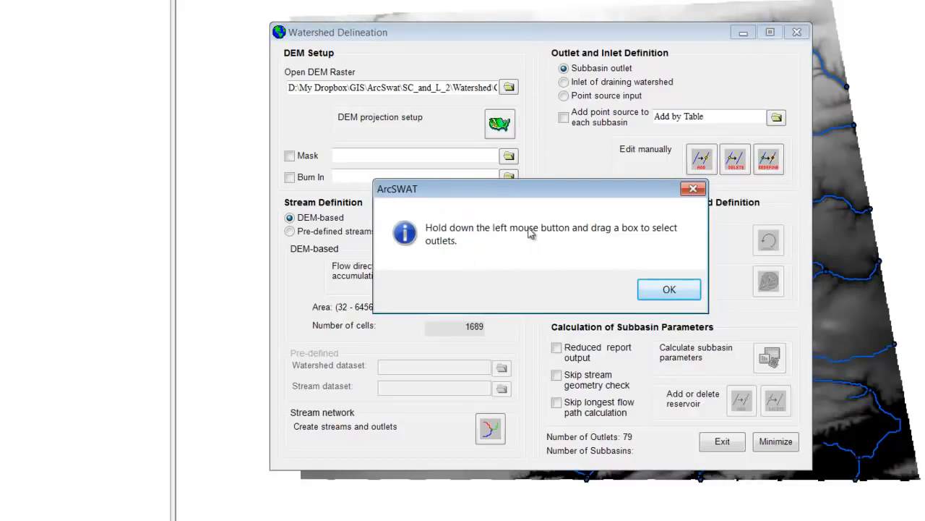
click(673, 289)
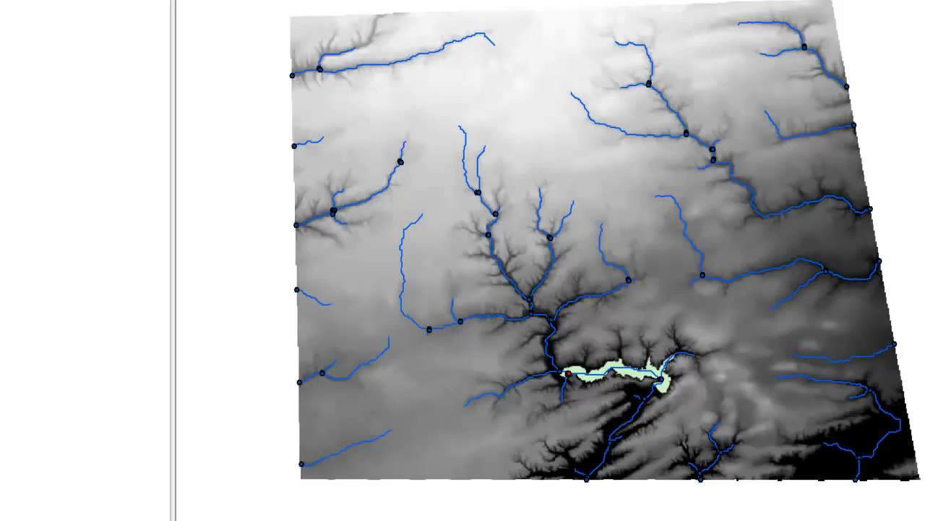
drag(547, 357, 587, 385)
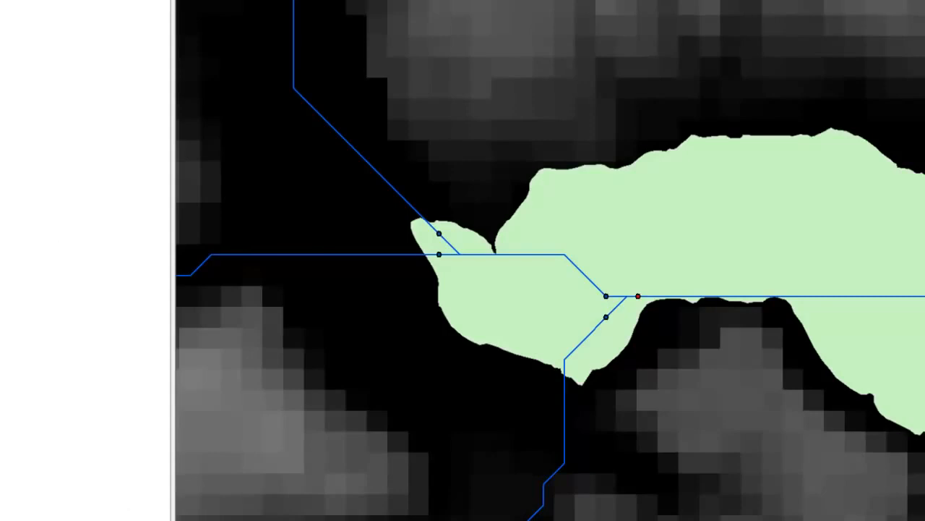
click(166, 517)
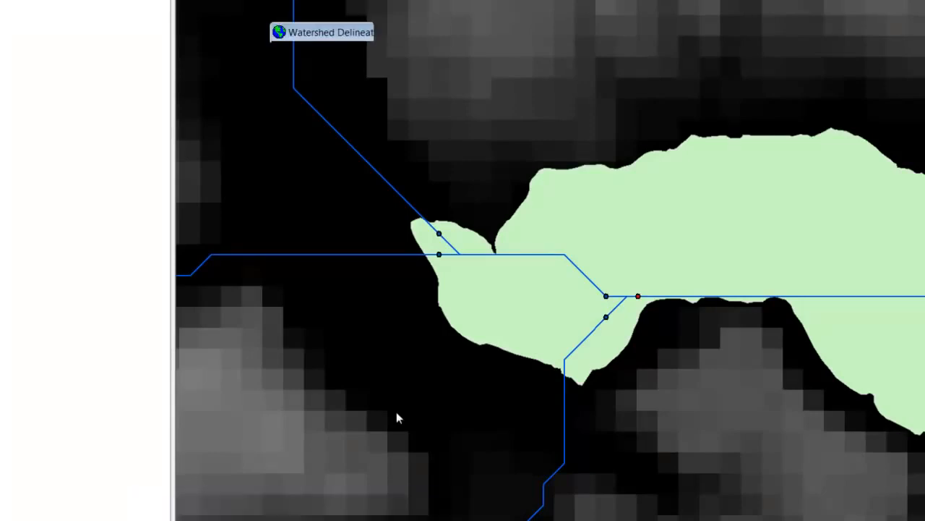
click(622, 275)
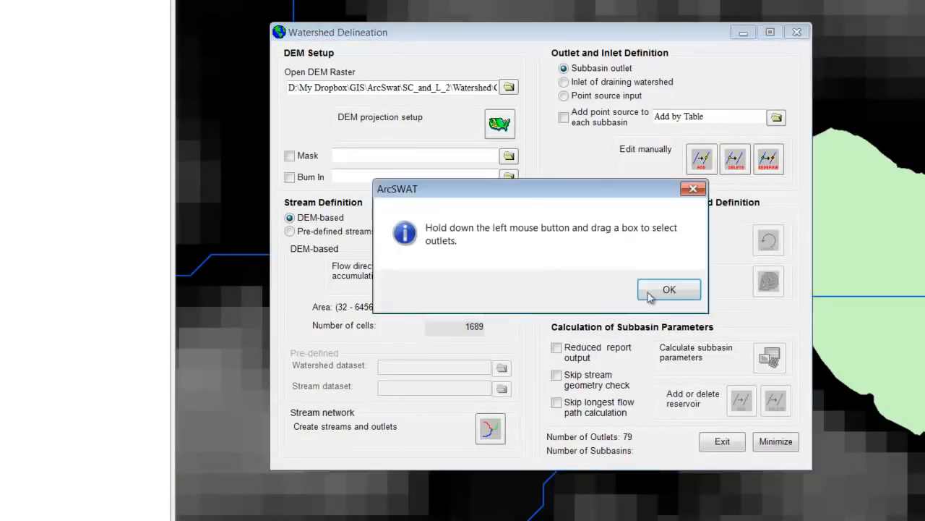
click(666, 292)
drag(626, 286, 650, 306)
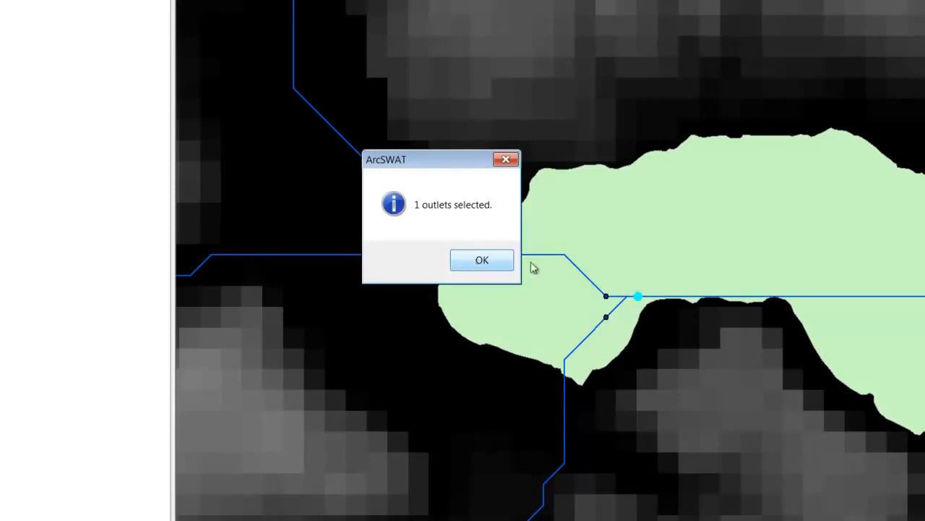
click(480, 262)
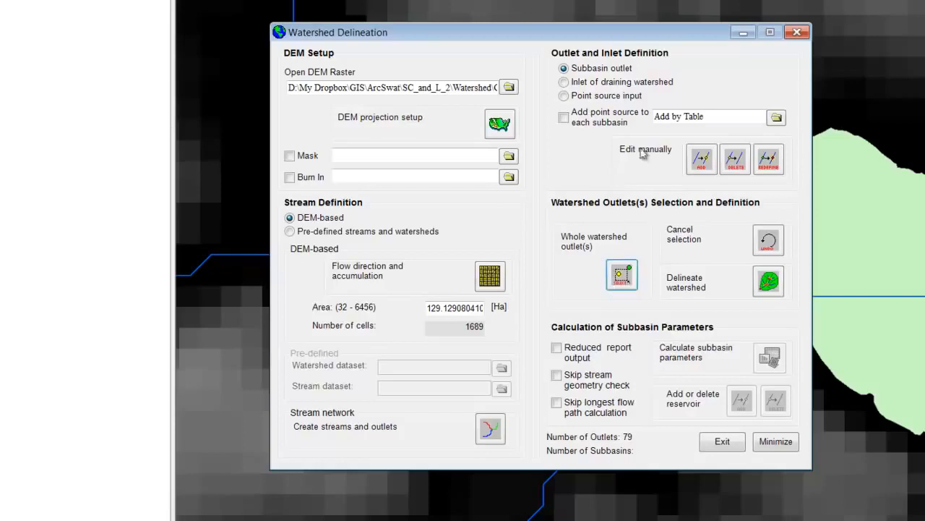
Delineate the watershed draining to the selected outlet.
click(743, 32)
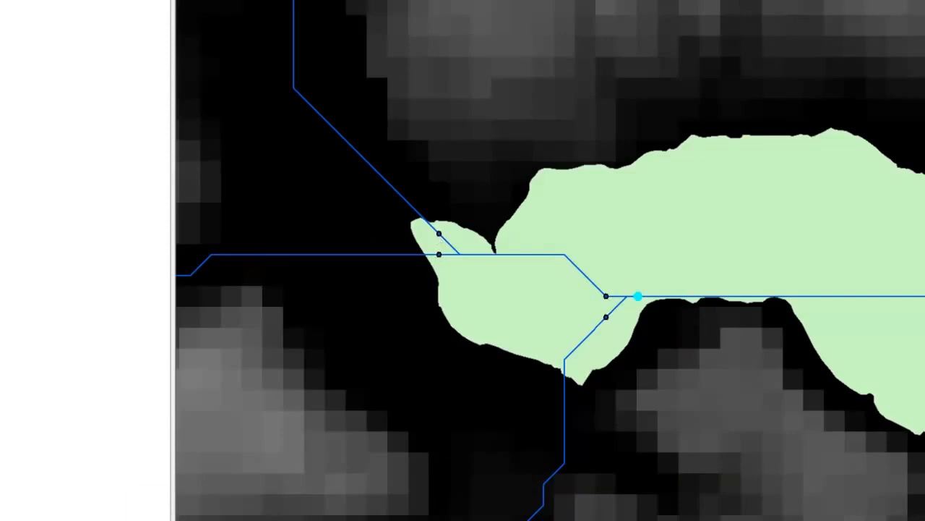
click(294, 510)
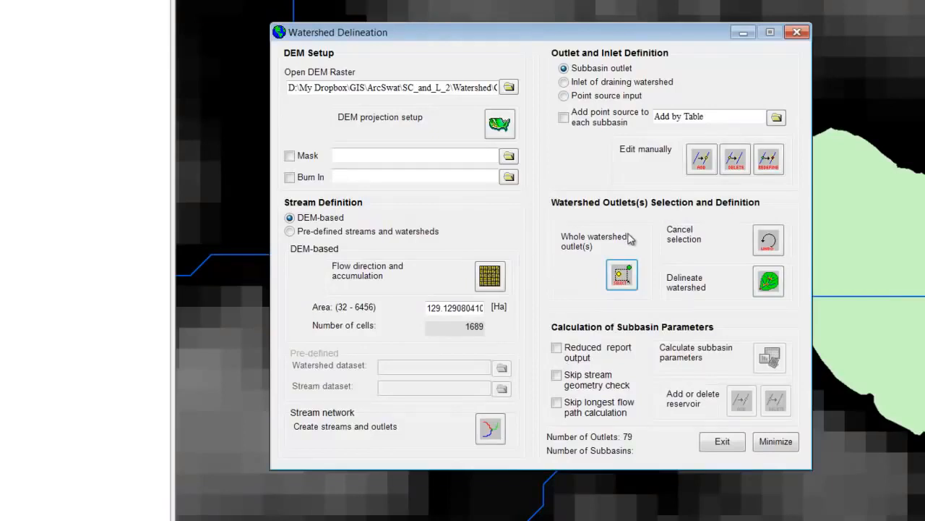
click(768, 282)
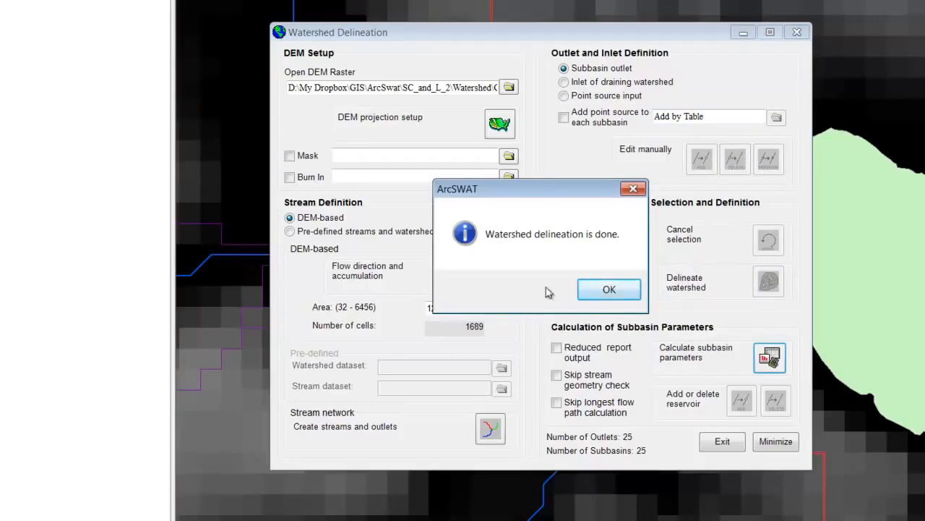
click(608, 291)
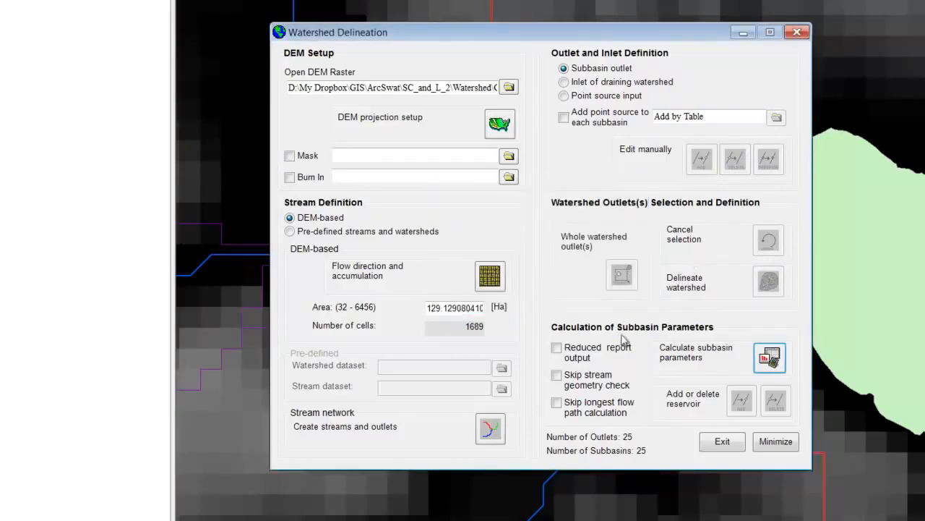
Examine the delineated basin boundary, its subbasins and the outlets at the western stream junctions.
click(743, 32)
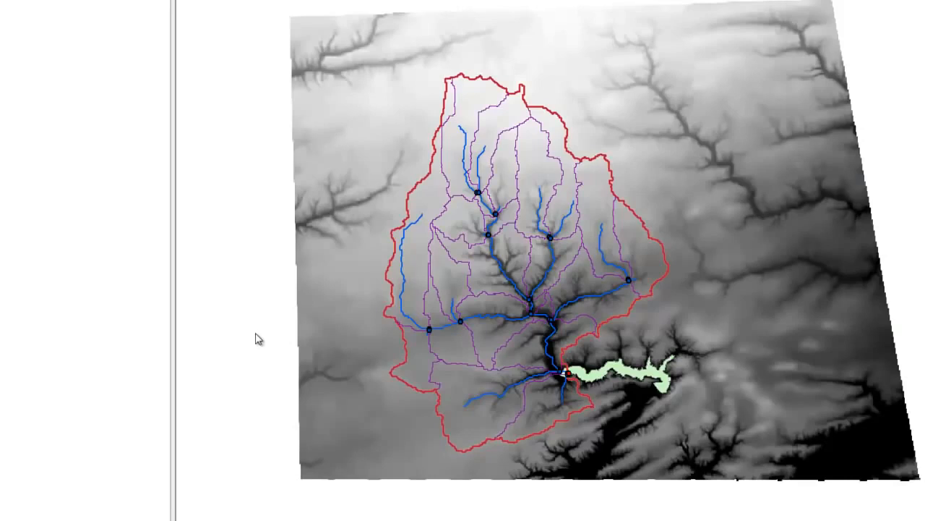
click(589, 391)
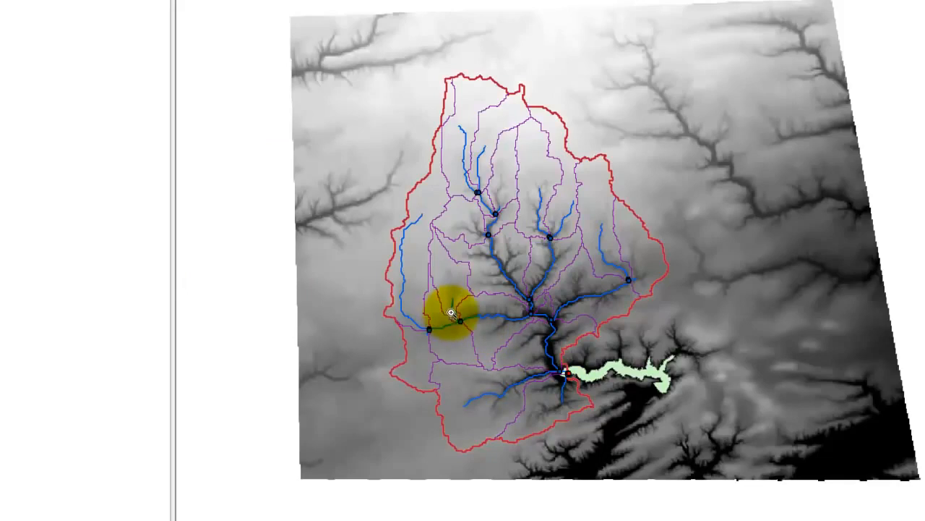
drag(377, 224, 517, 380)
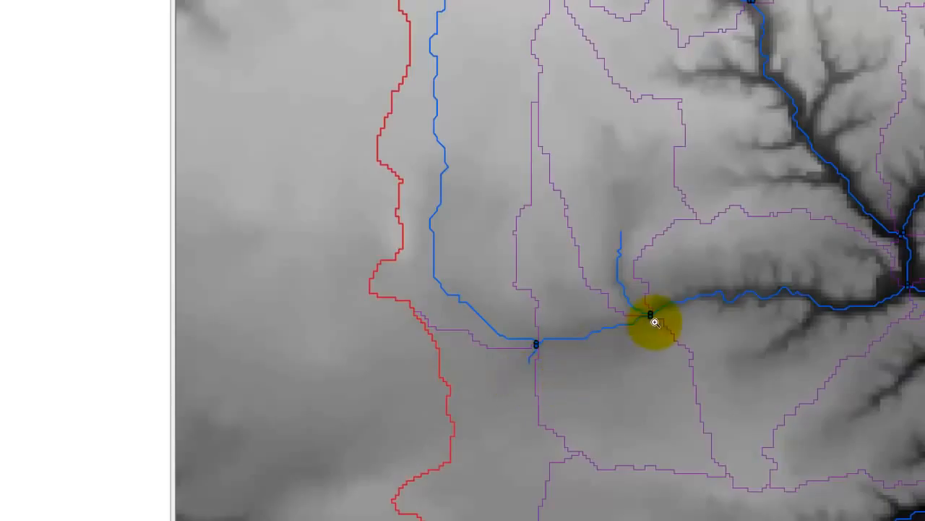
click(535, 345)
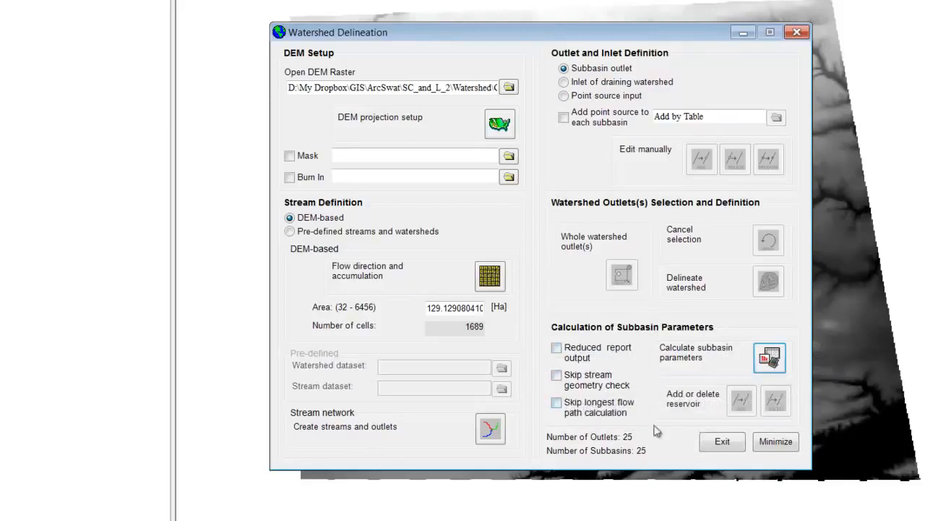
Calculate the subbasin parameters without reduced report output or skipped checks, add no reservoir, and exit the watershed delineation.
click(772, 358)
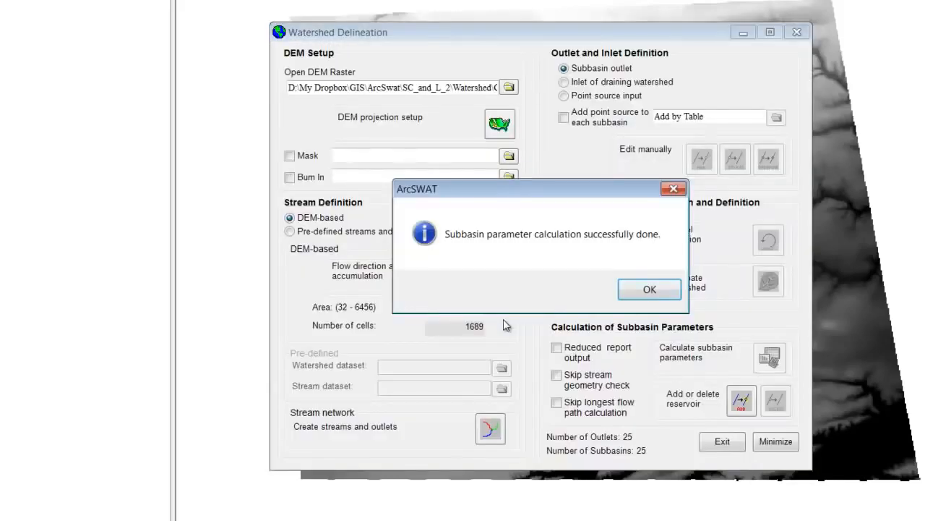
click(659, 292)
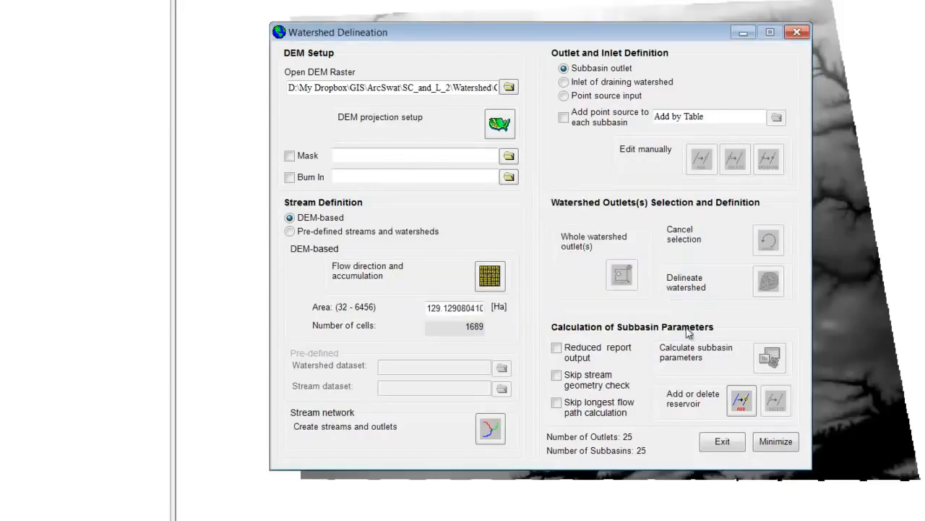
click(736, 402)
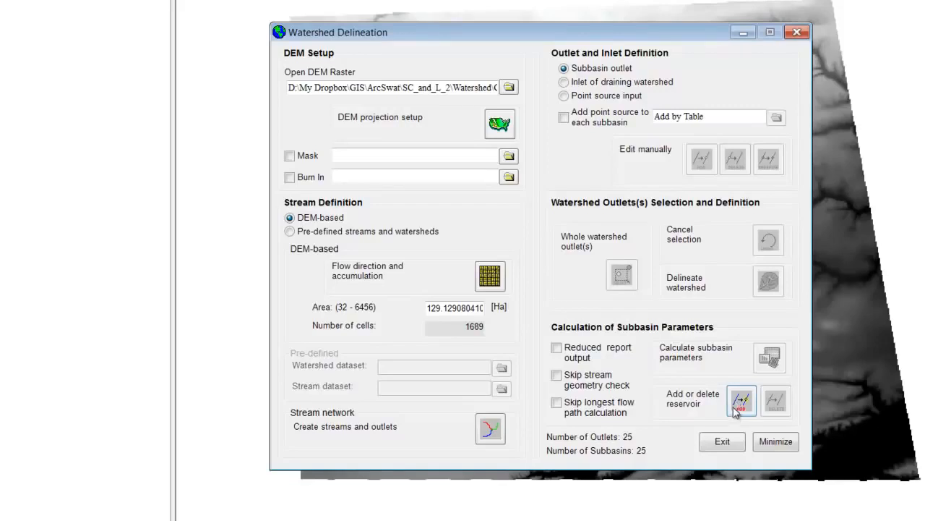
click(720, 443)
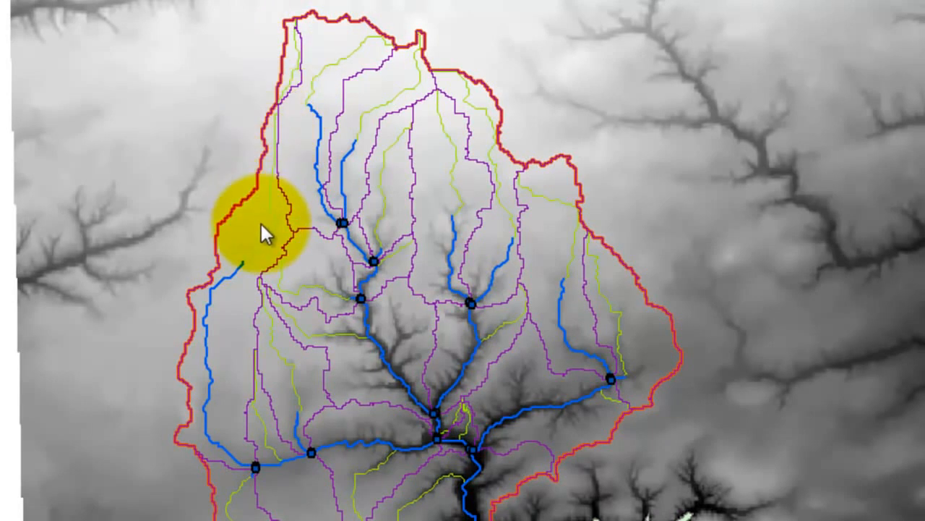
Save the SWAT project with the completed watershed delineation.
click(254, 464)
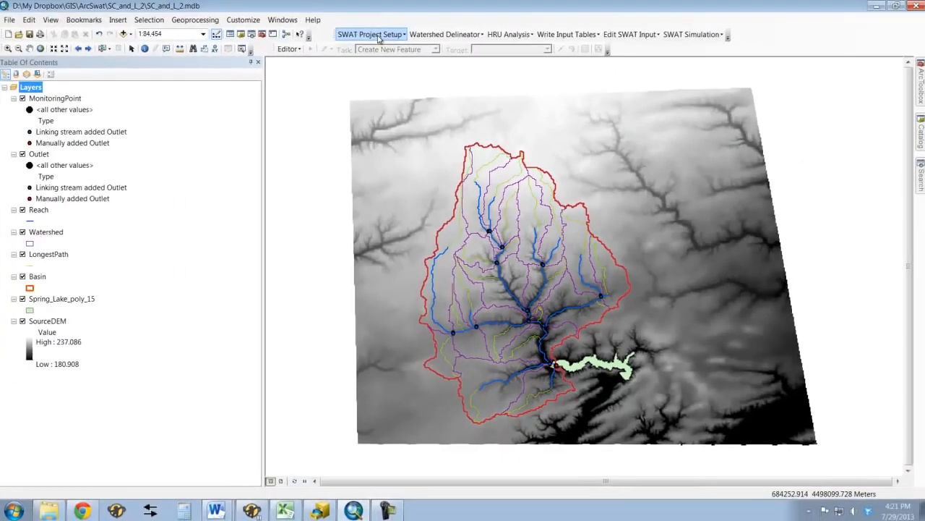
click(378, 36)
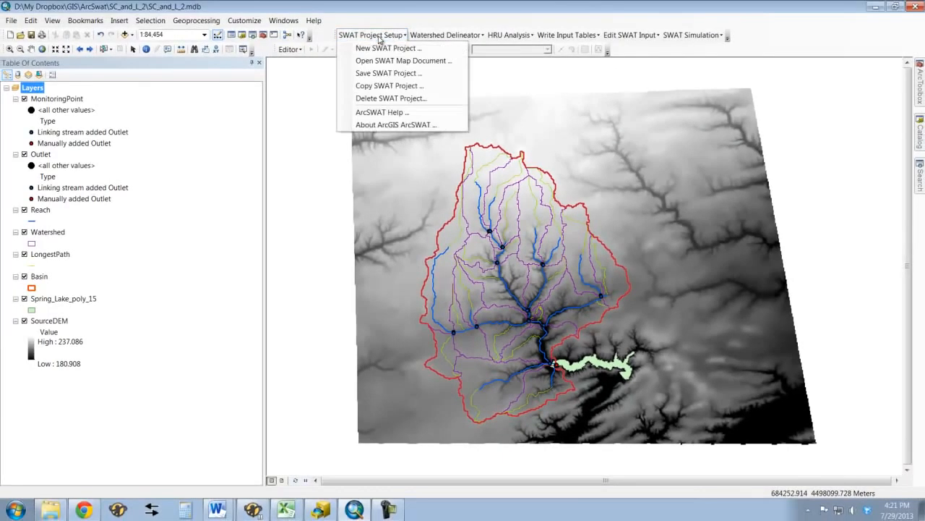
click(384, 73)
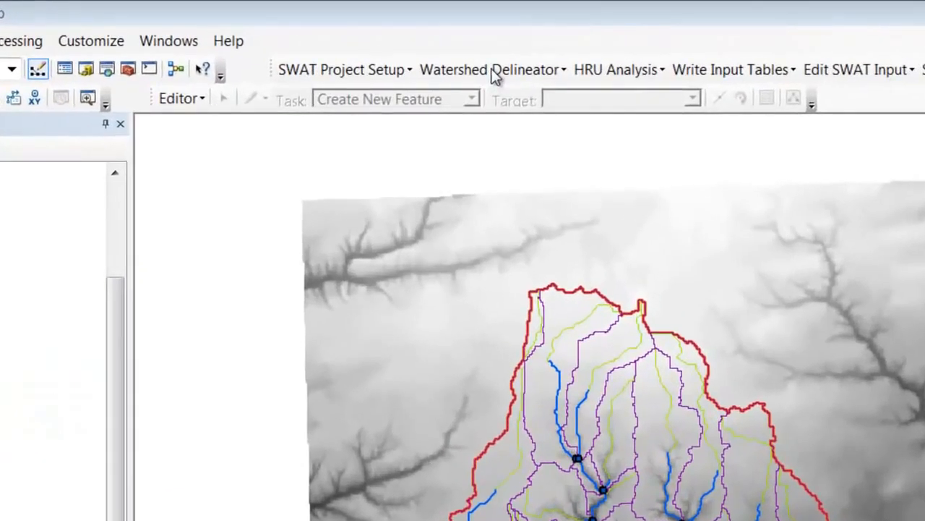
Open the watershed's Topographic Report from the watershed reports.
click(448, 37)
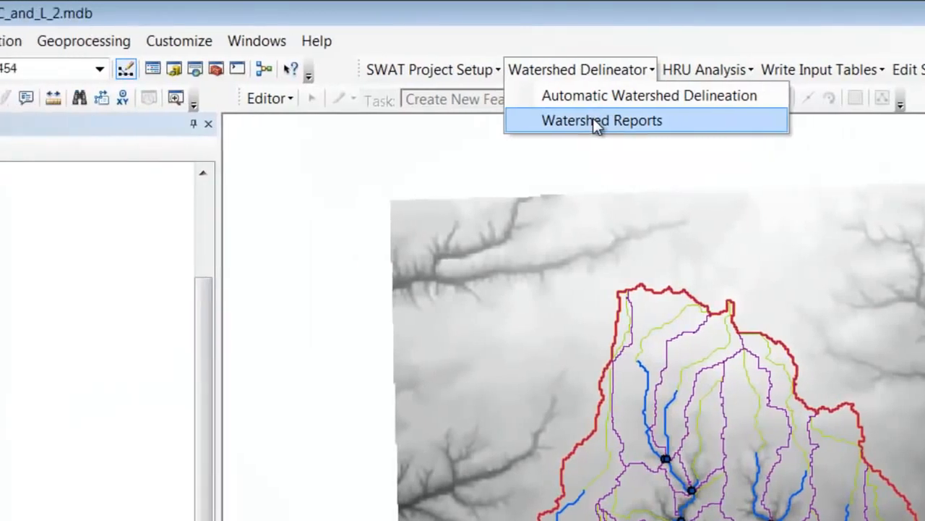
click(508, 121)
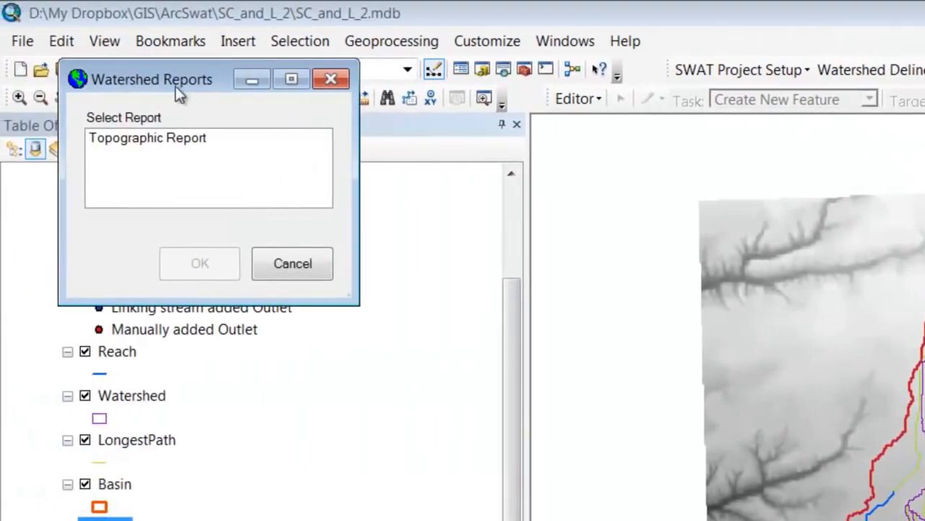
click(131, 138)
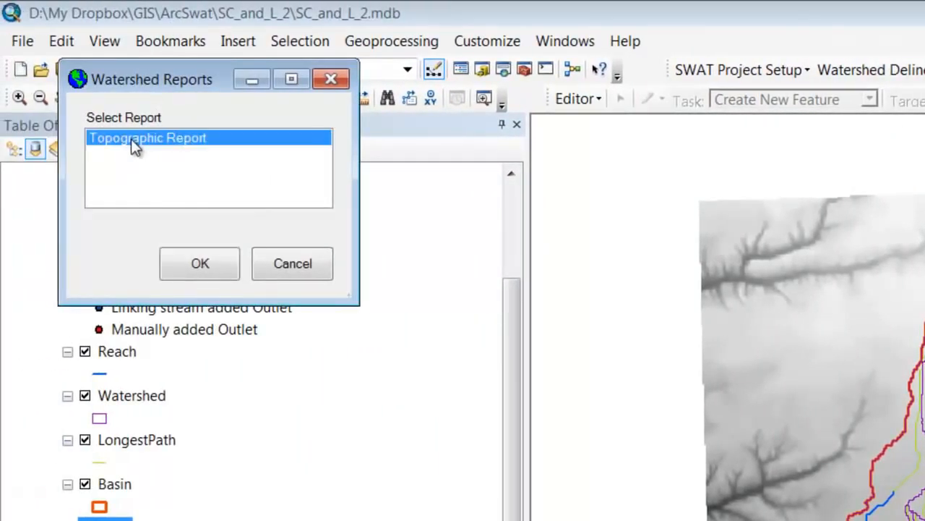
click(178, 259)
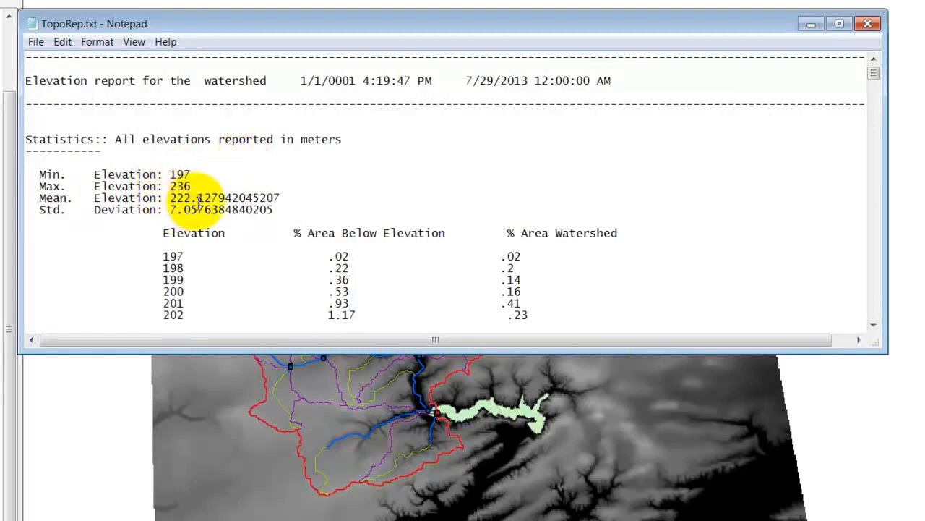
Examine the whole watershed's elevation statistics and its table of area percentages below and at each elevation.
scroll(191, 212, down, 2)
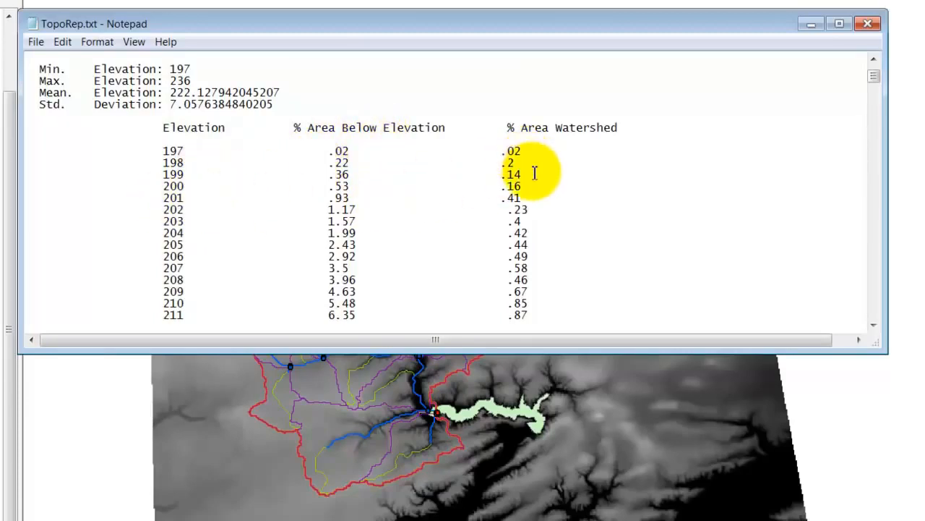
scroll(535, 173, down, 1)
scroll(535, 173, down, 2)
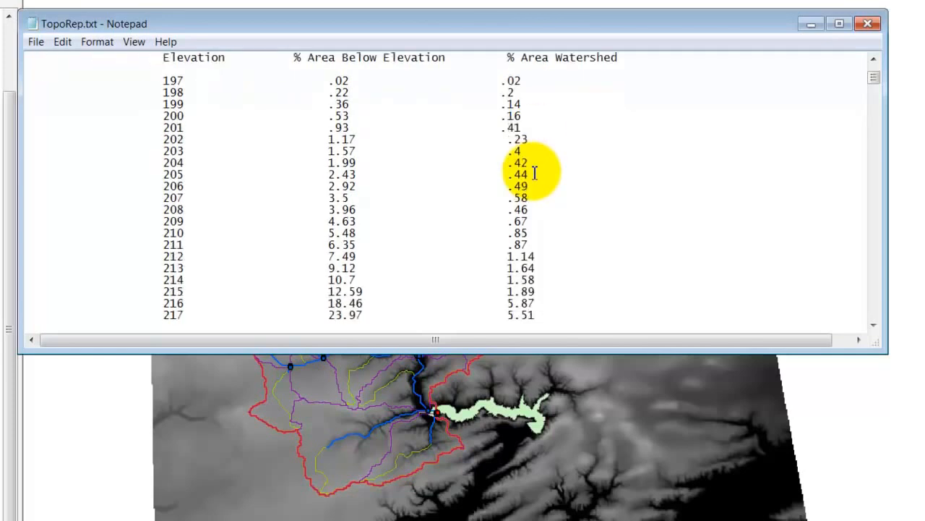
scroll(535, 173, down, 4)
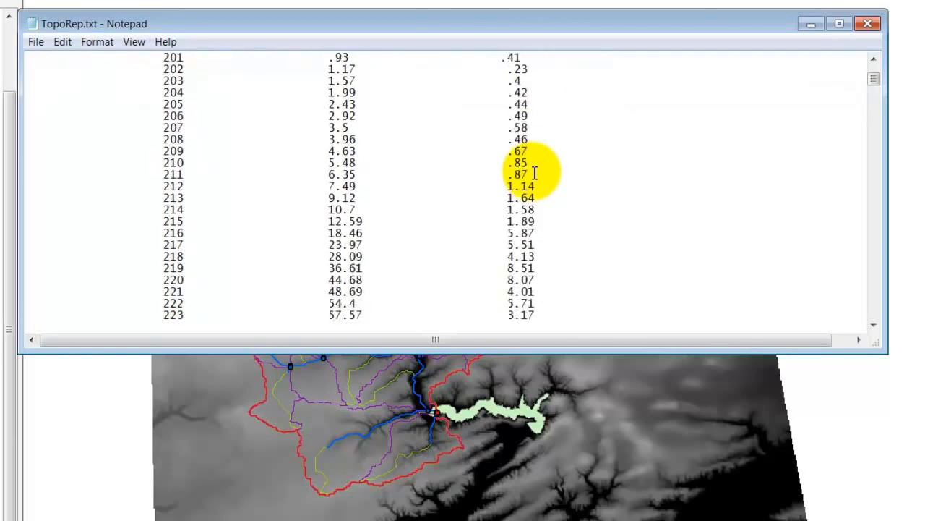
scroll(535, 173, down, 2)
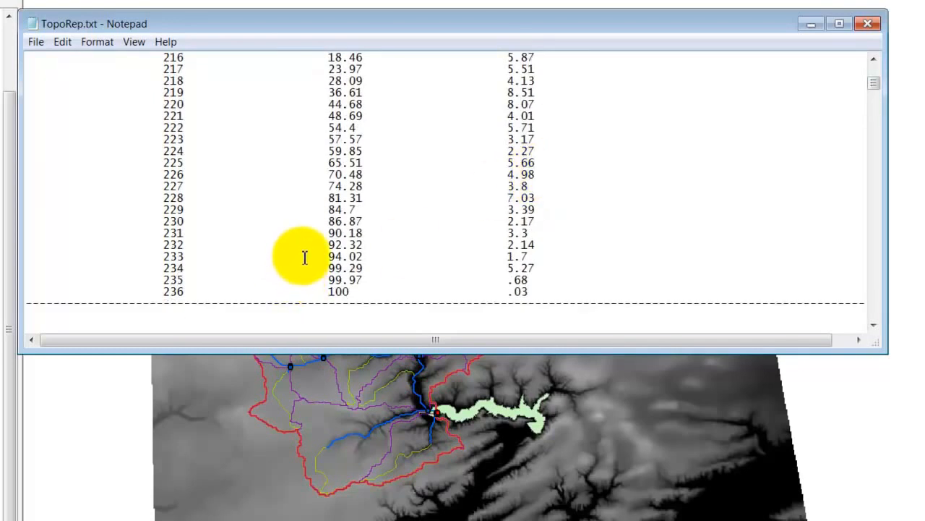
scroll(305, 260, down, 4)
scroll(330, 232, up, 15)
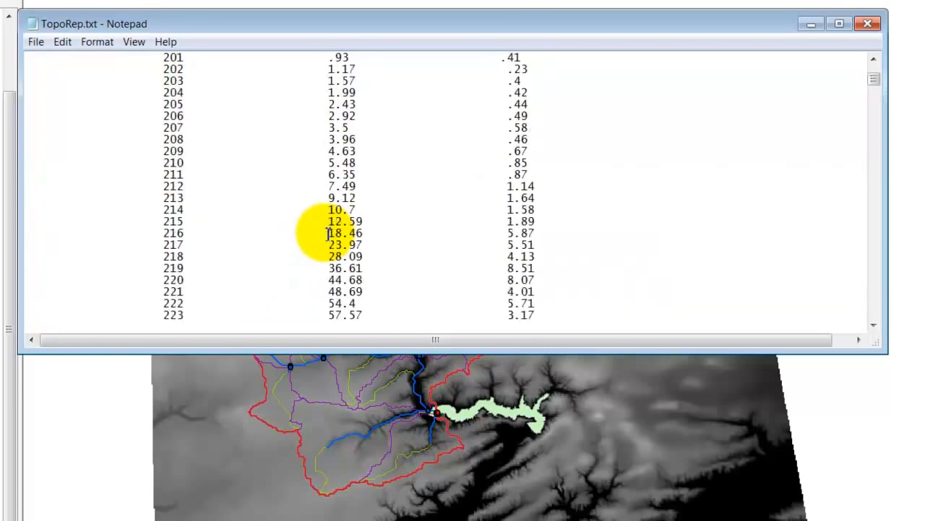
scroll(328, 232, down, 3)
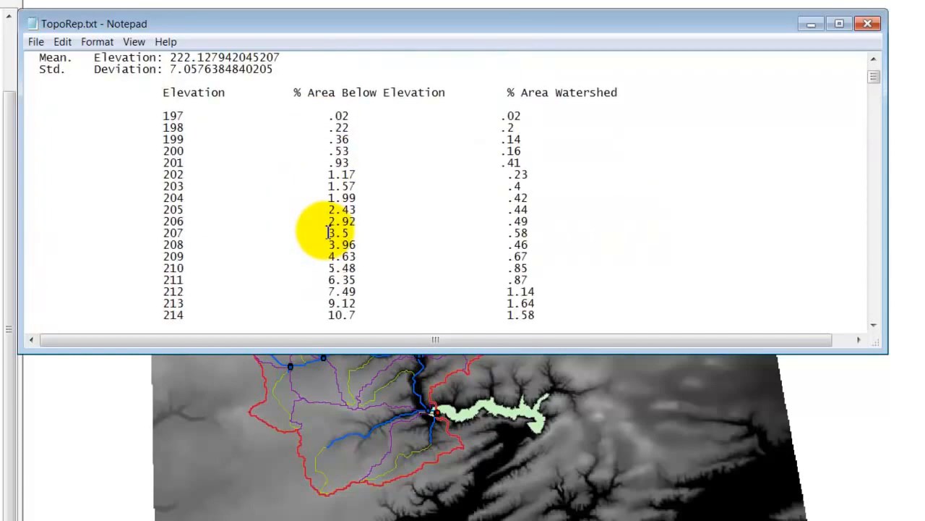
scroll(329, 233, down, 9)
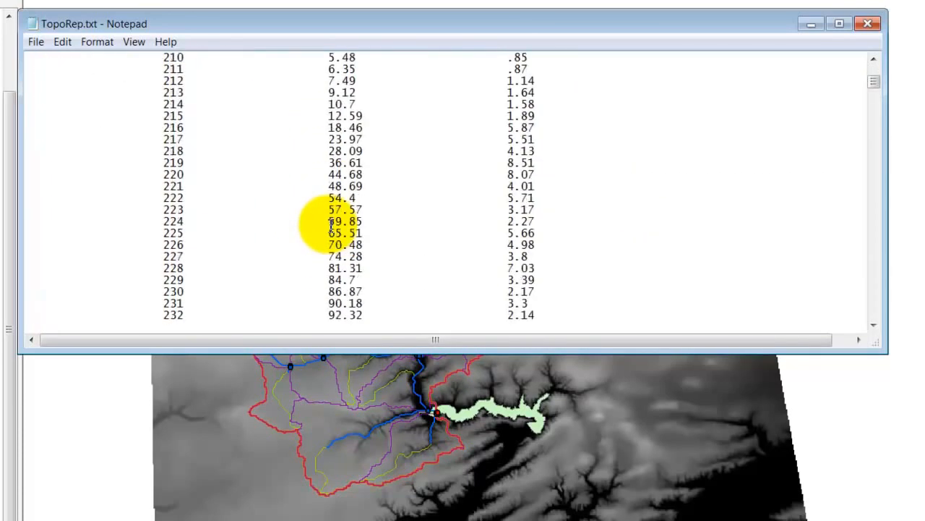
Examine the elevation statistics and area distribution tables of the individual subbasins, from subbasin 1 to subbasin 3.
scroll(331, 227, down, 2)
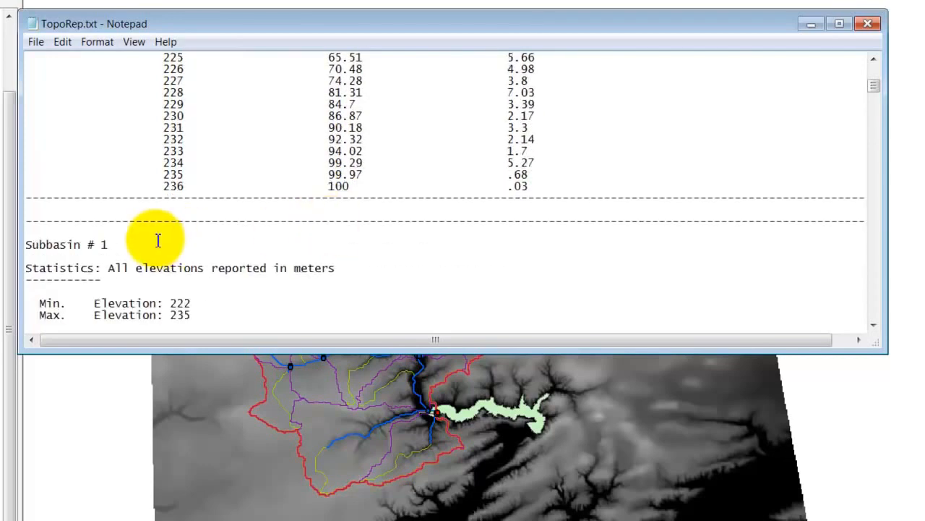
scroll(137, 232, down, 2)
scroll(161, 238, down, 3)
scroll(116, 224, up, 3)
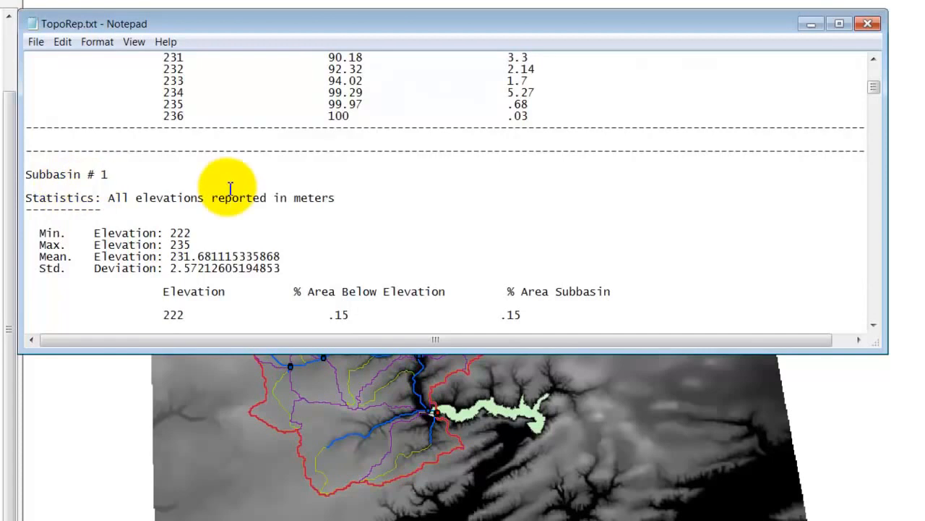
scroll(229, 188, down, 2)
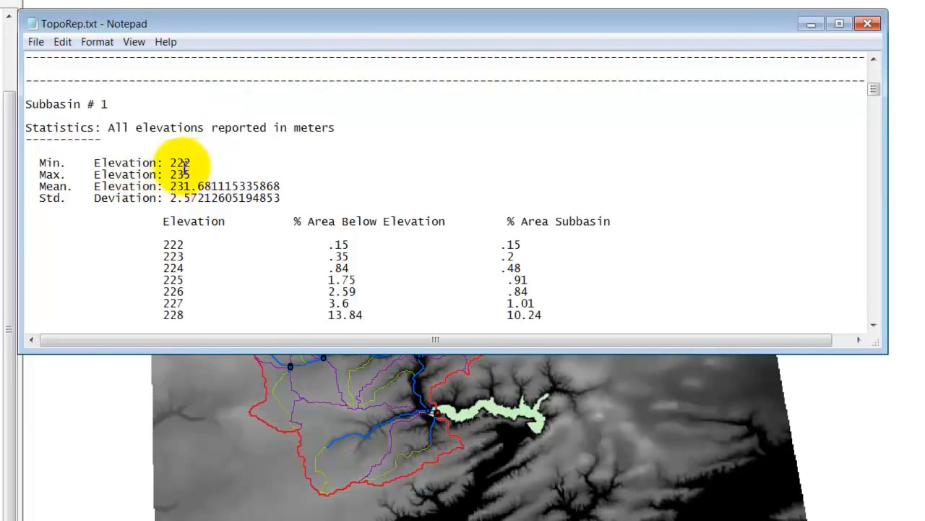
scroll(192, 181, down, 8)
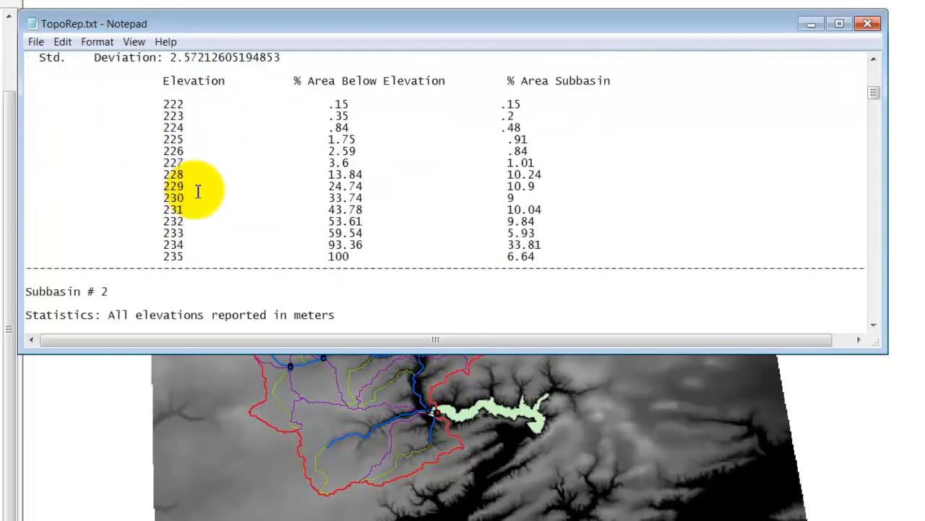
scroll(197, 191, down, 10)
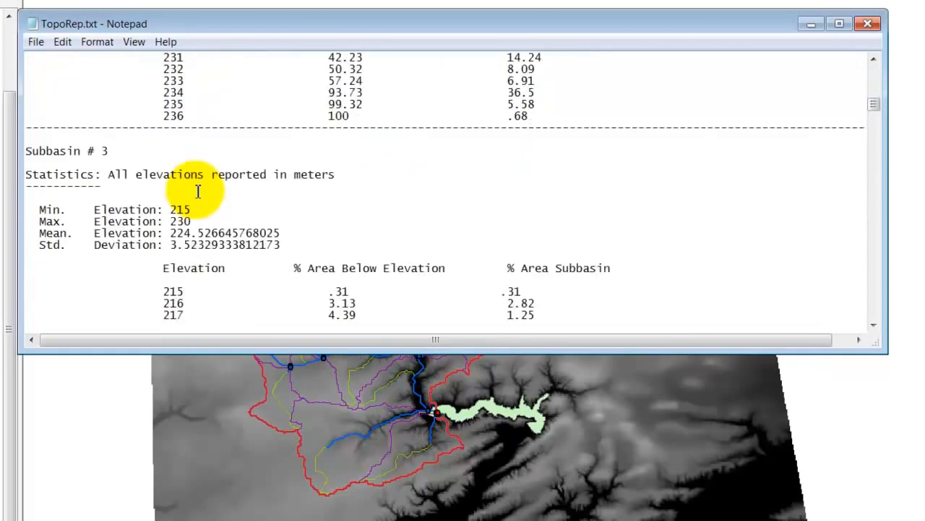